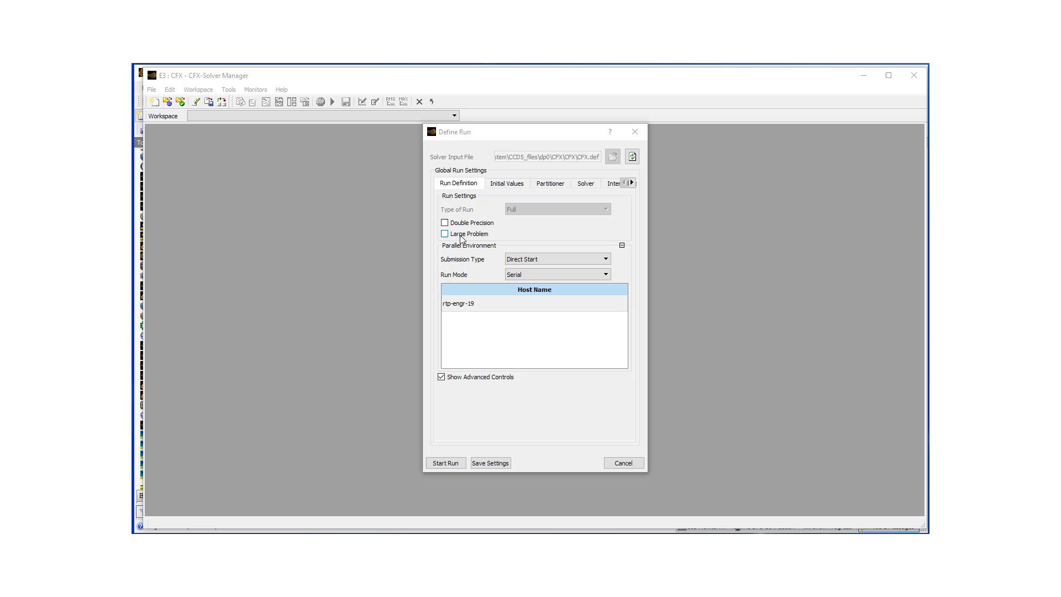
Enable Double Precision, choose Intel MPI Local Parallel run mode, and raise partitions to about 20
{"action": "left_click", "coordinate": [445, 222]}
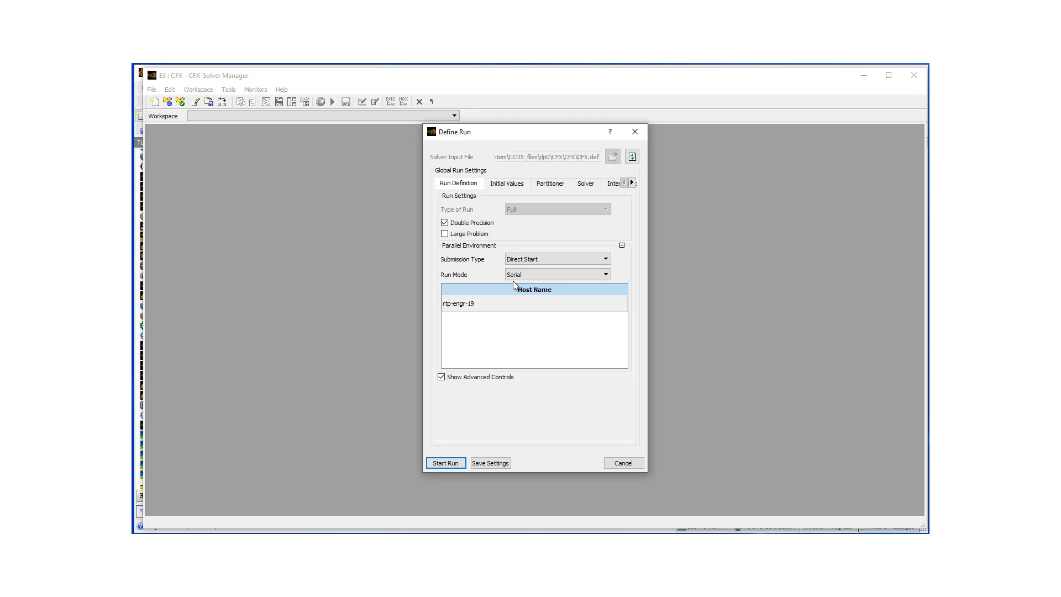
{"action": "left_click", "coordinate": [606, 275]}
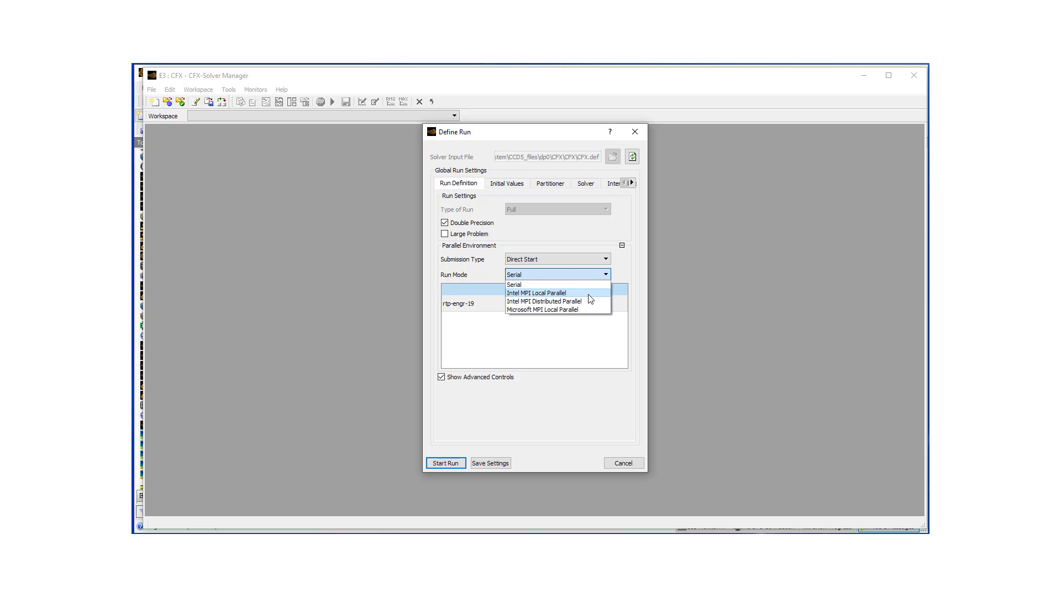
{"action": "left_click", "coordinate": [589, 293]}
{"action": "left_click", "coordinate": [619, 304]}
{"action": "left_click", "coordinate": [620, 304]}
{"action": "left_click", "coordinate": [620, 303]}
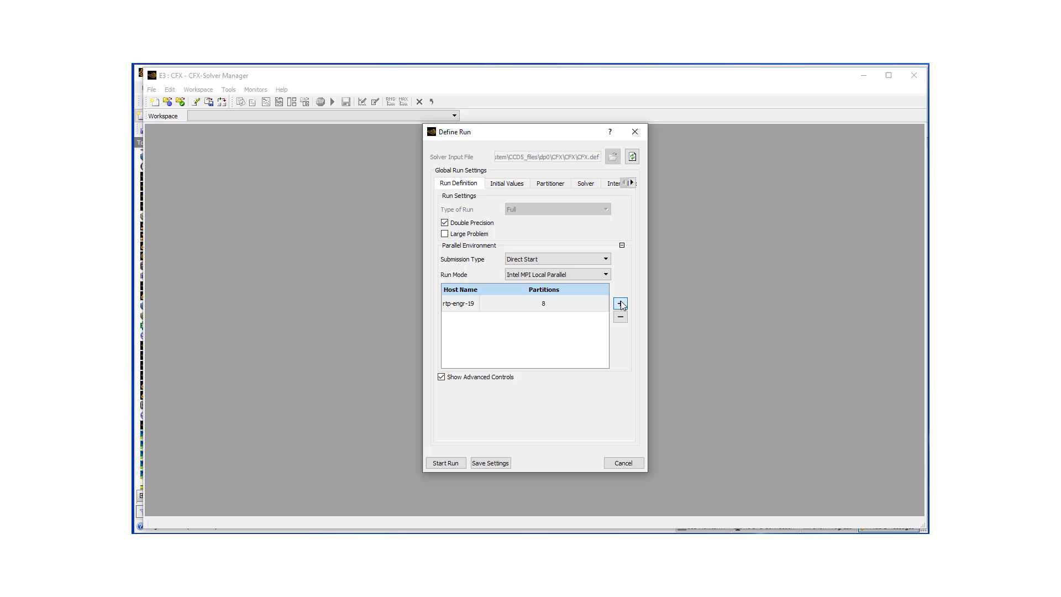
{"action": "left_click", "coordinate": [620, 303]}
{"action": "left_click", "coordinate": [620, 303]}
{"action": "left_click", "coordinate": [621, 304]}
{"action": "left_click", "coordinate": [620, 304]}
{"action": "left_click", "coordinate": [620, 304]}
{"action": "left_click", "coordinate": [620, 304]}
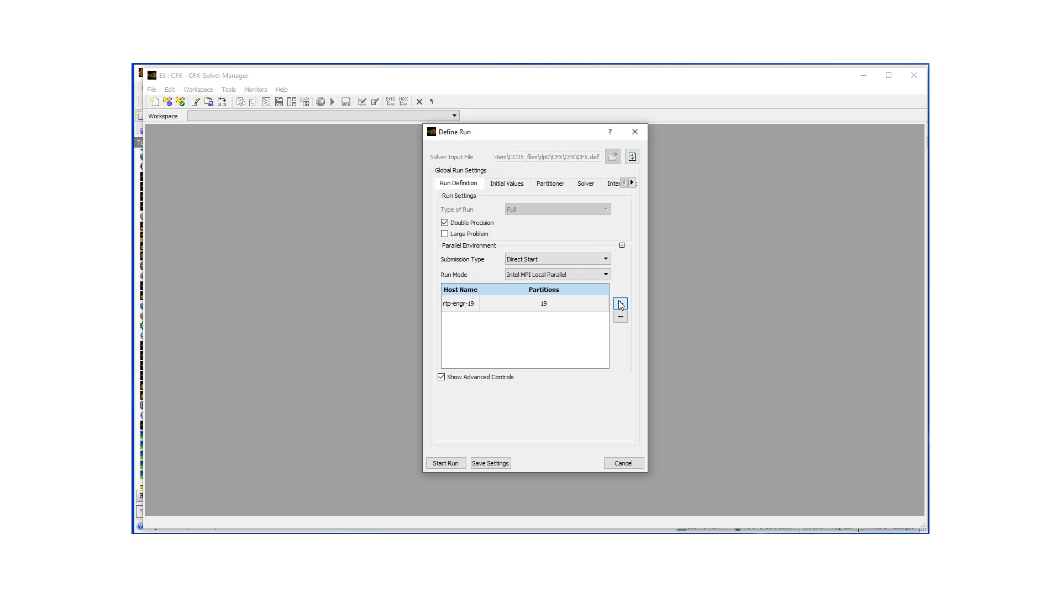
{"action": "left_click", "coordinate": [620, 304]}
Start the solver run and let it complete its 200 time steps, writing CFX_001.res
{"action": "left_click", "coordinate": [446, 464]}
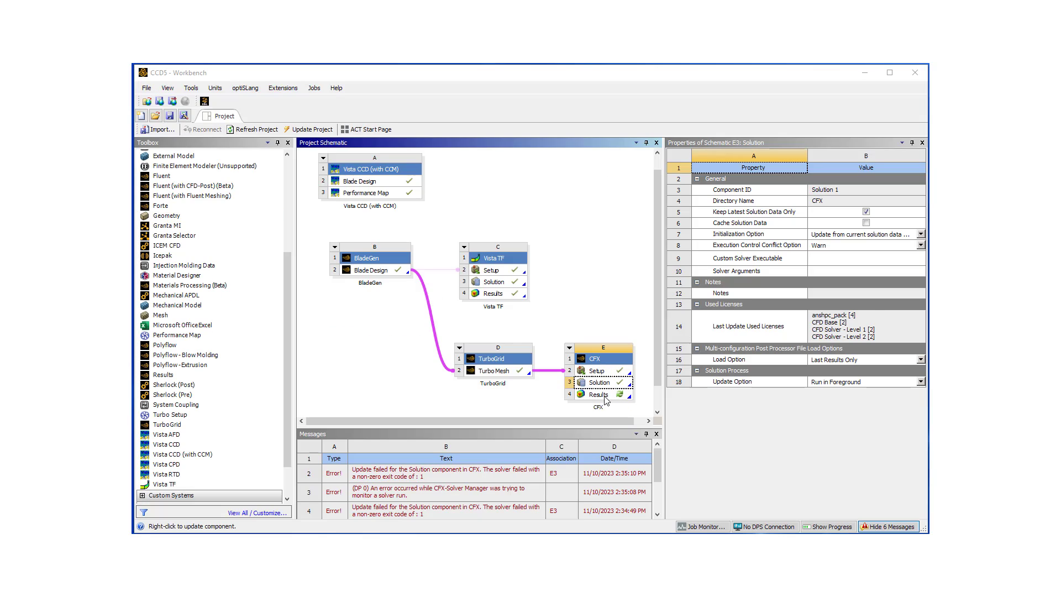
Launch CFD-Post on the CFX results, enlarge and reposition its window, and rotate the R1 wireframe
{"action": "double_click", "coordinate": [604, 395]}
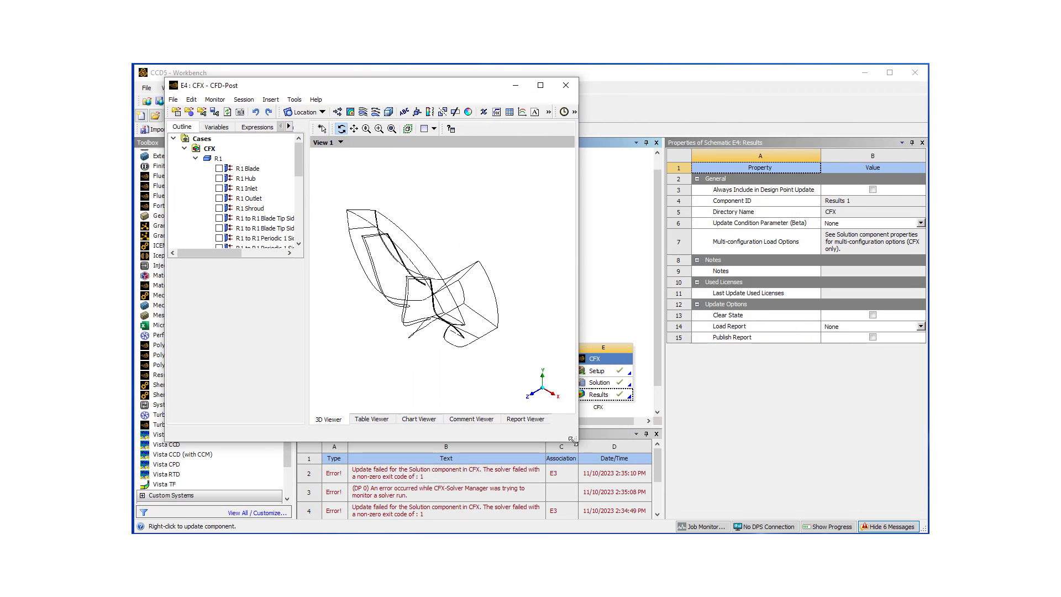
{"action": "left_click_drag", "start_coordinate": [575, 440], "coordinate": [925, 533]}
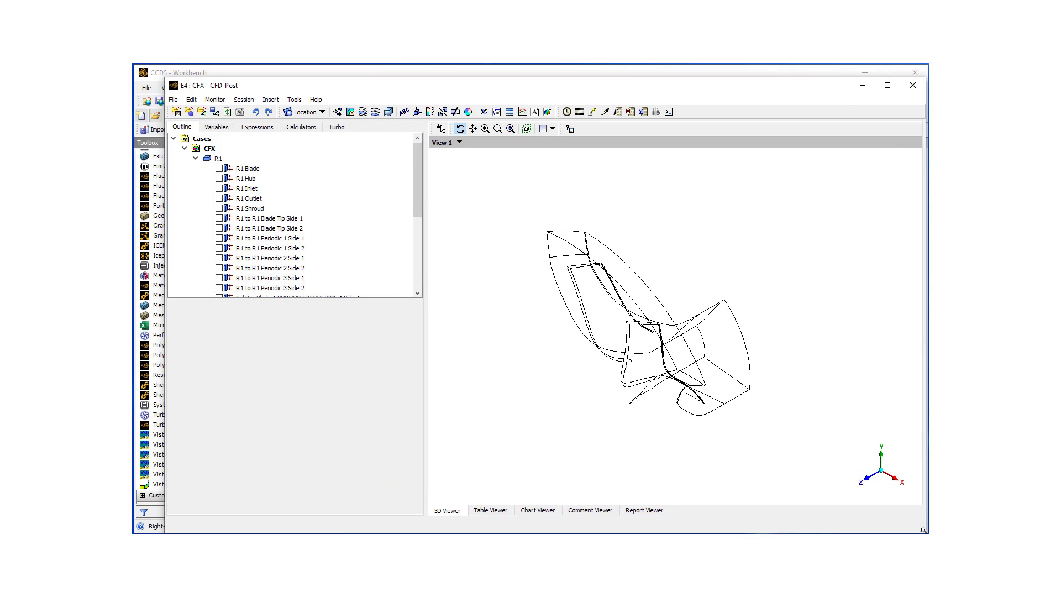
{"action": "left_click_drag", "start_coordinate": [357, 90], "coordinate": [344, 86]}
{"action": "left_click_drag", "start_coordinate": [618, 297], "coordinate": [713, 161]}
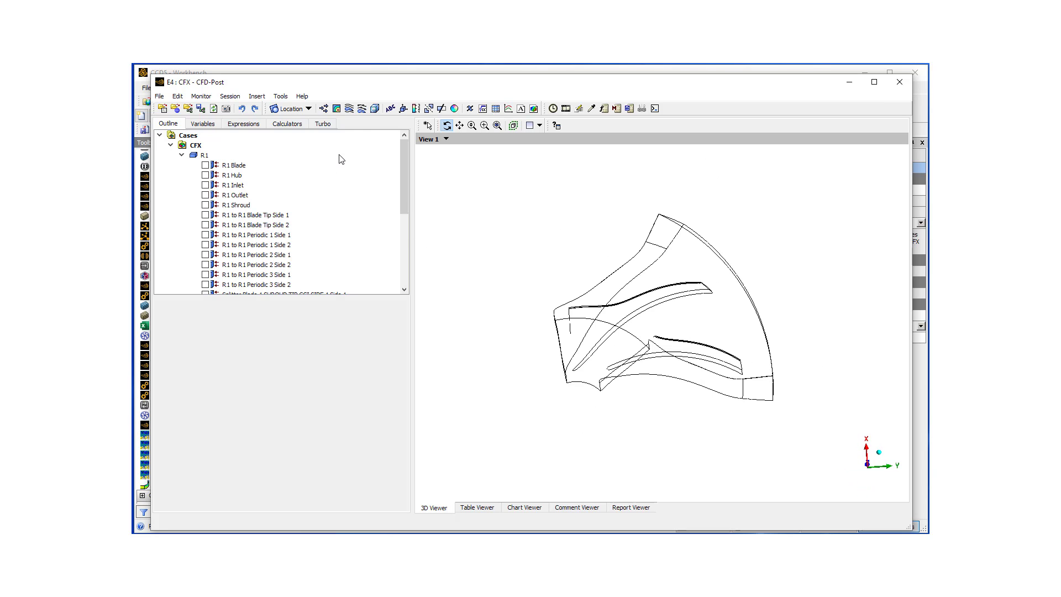
Go to the Turbo workspace, and reopen the CFX results in CFD-Post after it closed
{"action": "left_click", "coordinate": [281, 97]}
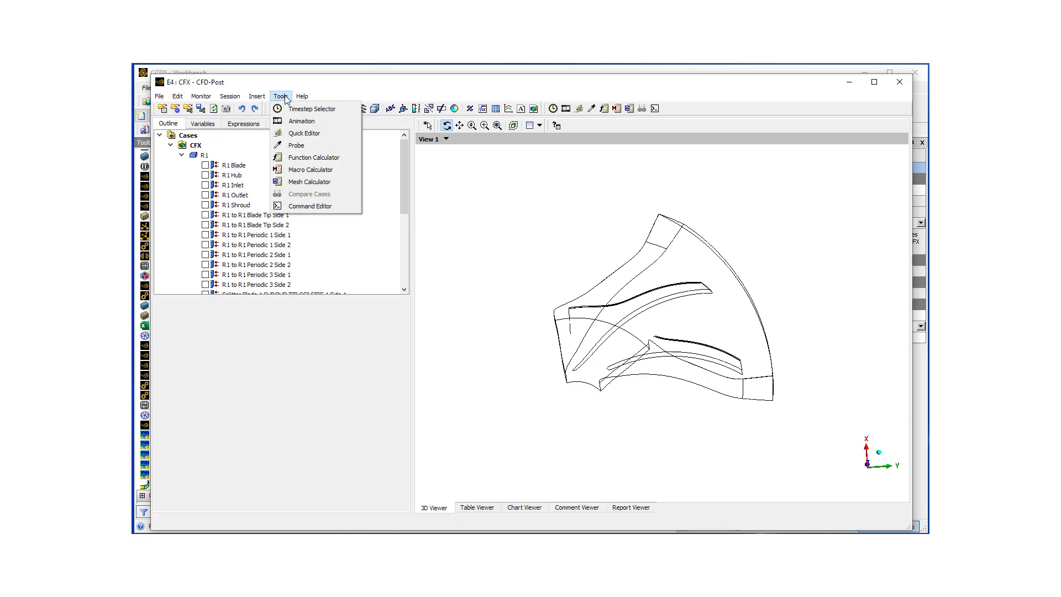
{"action": "left_click", "coordinate": [512, 194]}
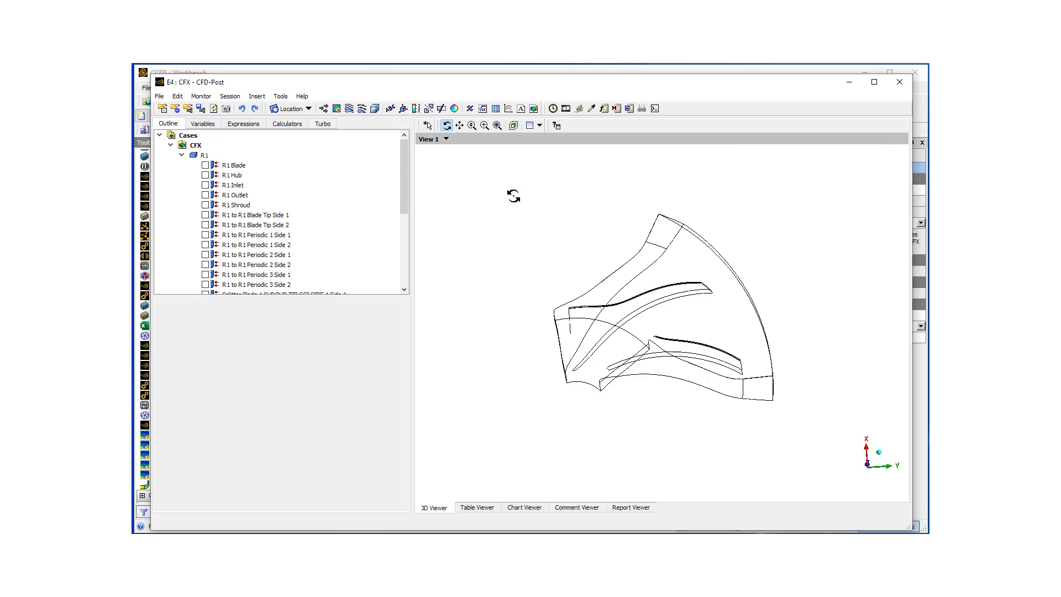
{"action": "left_click", "coordinate": [323, 124]}
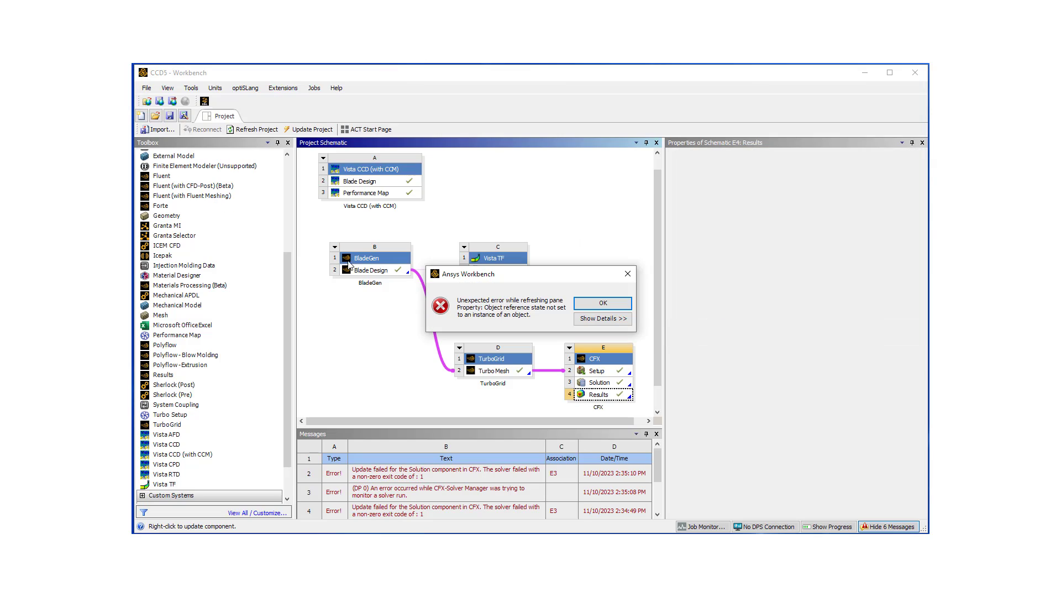
{"action": "left_click", "coordinate": [595, 304]}
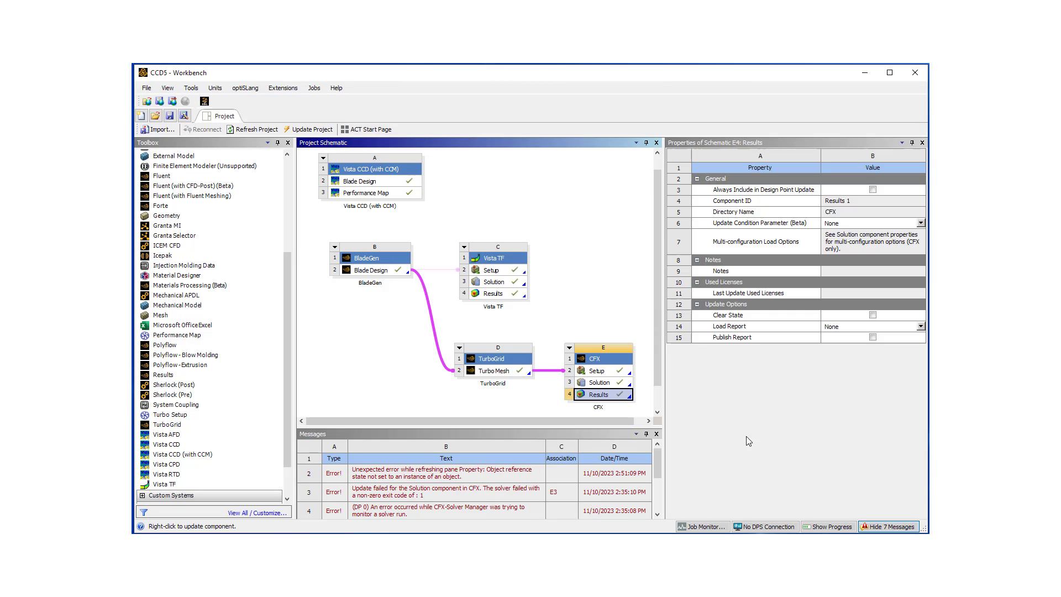
{"action": "double_click", "coordinate": [604, 396]}
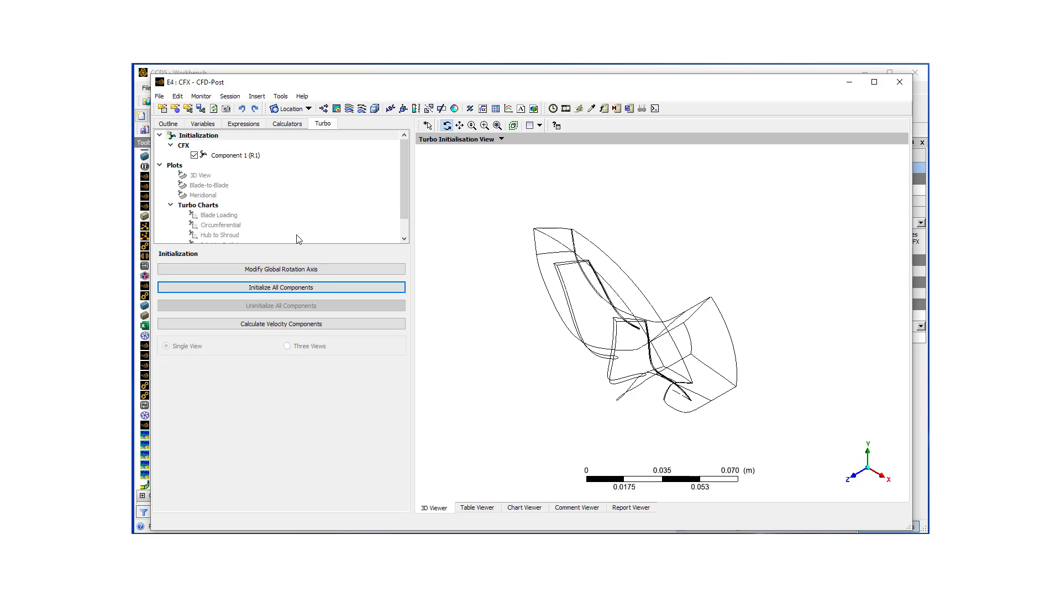
Initialize all turbo components and calculate the R1 velocity components
{"action": "left_click", "coordinate": [306, 287]}
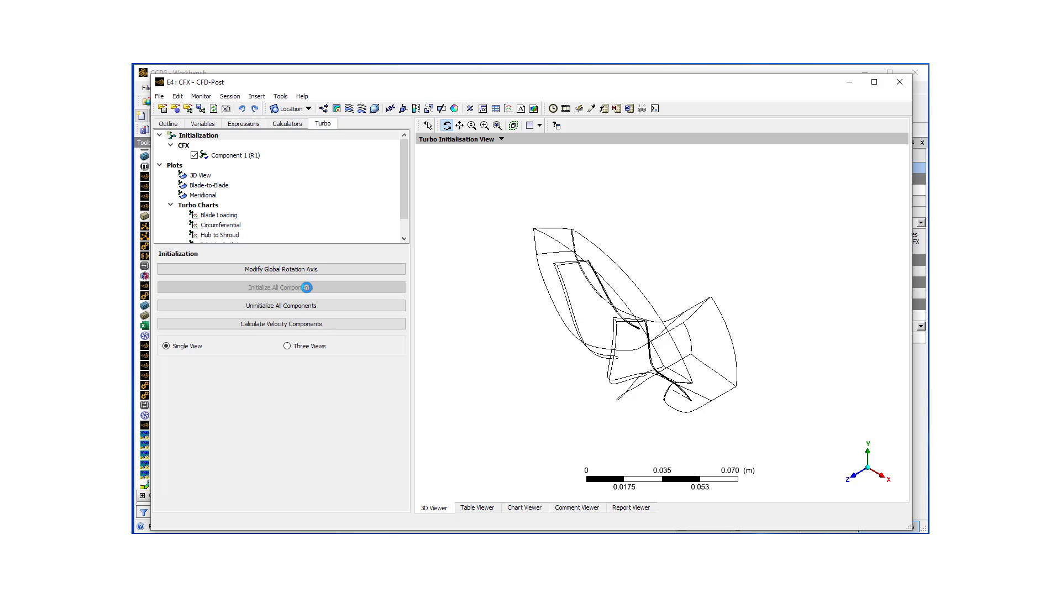
{"action": "left_click", "coordinate": [267, 322]}
{"action": "left_click", "coordinate": [214, 186]}
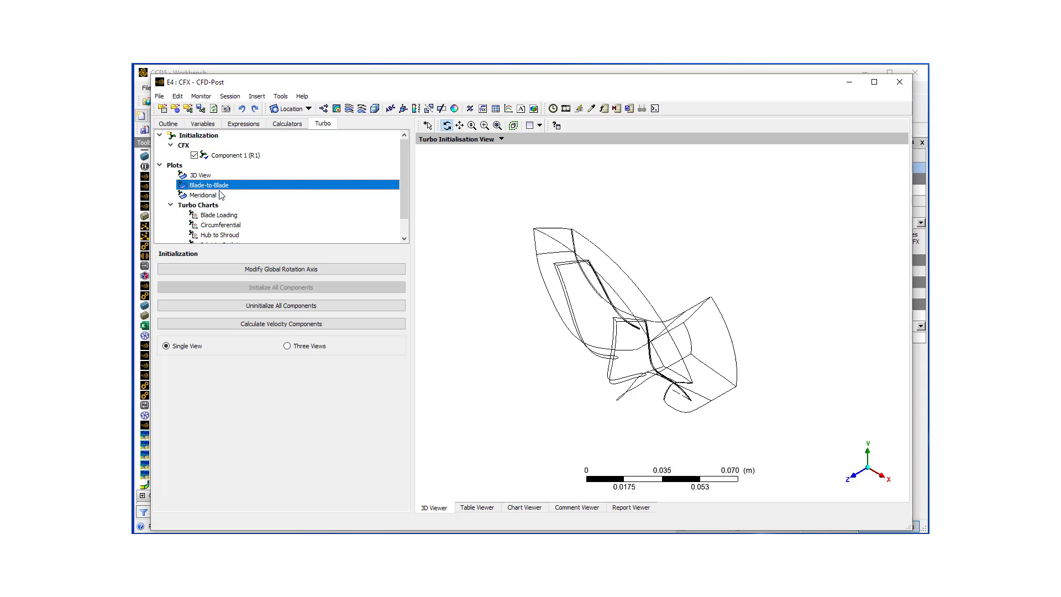
Draw the mid-span Blade-to-Blade pressure plot instanced on domain R1 with 2 copies
{"action": "double_click", "coordinate": [214, 185]}
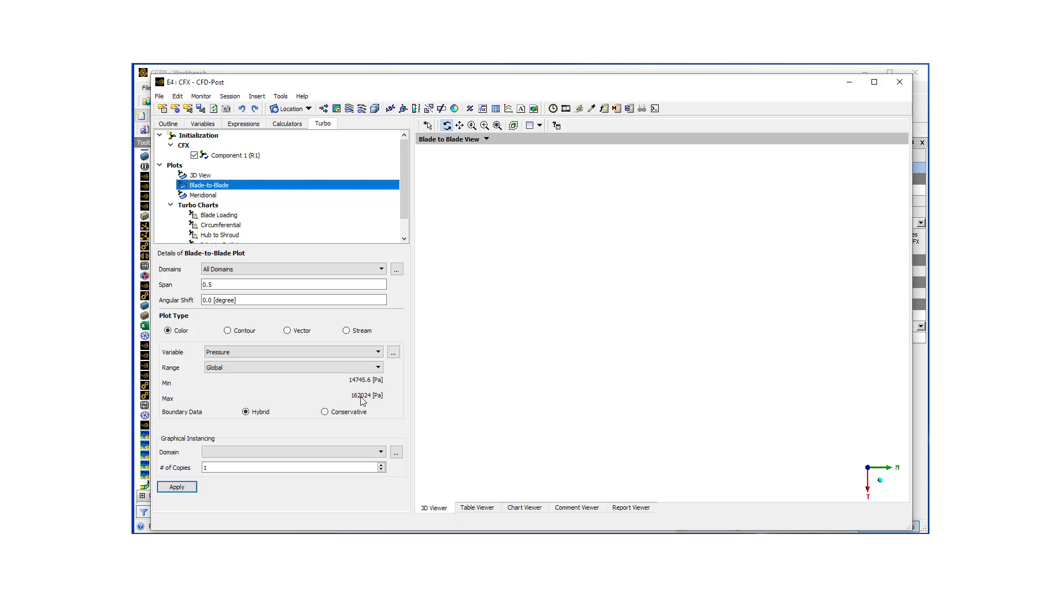
{"action": "left_click", "coordinate": [380, 452]}
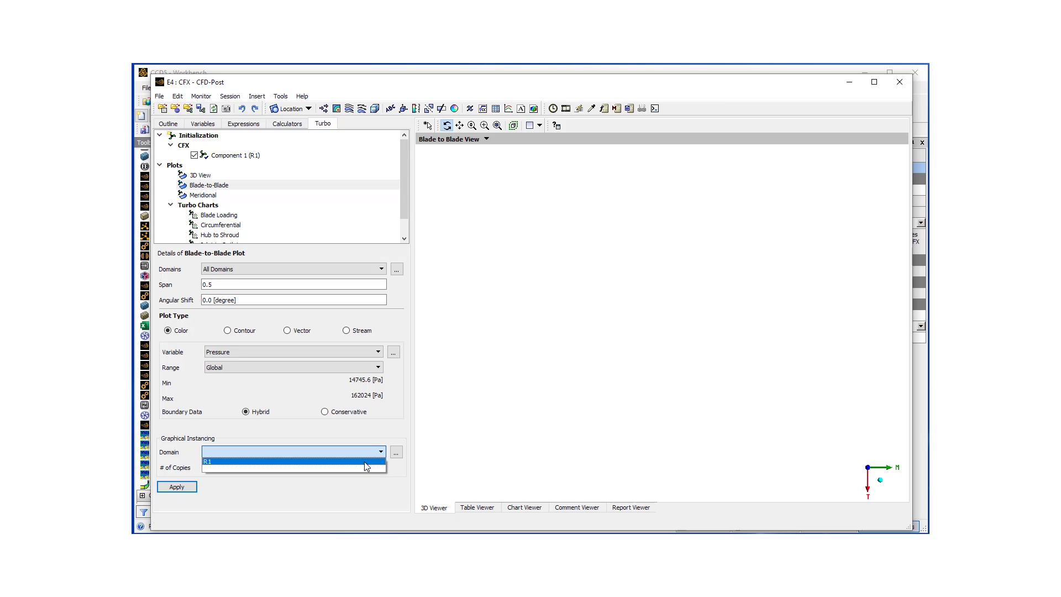
{"action": "left_click", "coordinate": [363, 462]}
{"action": "left_click", "coordinate": [381, 466]}
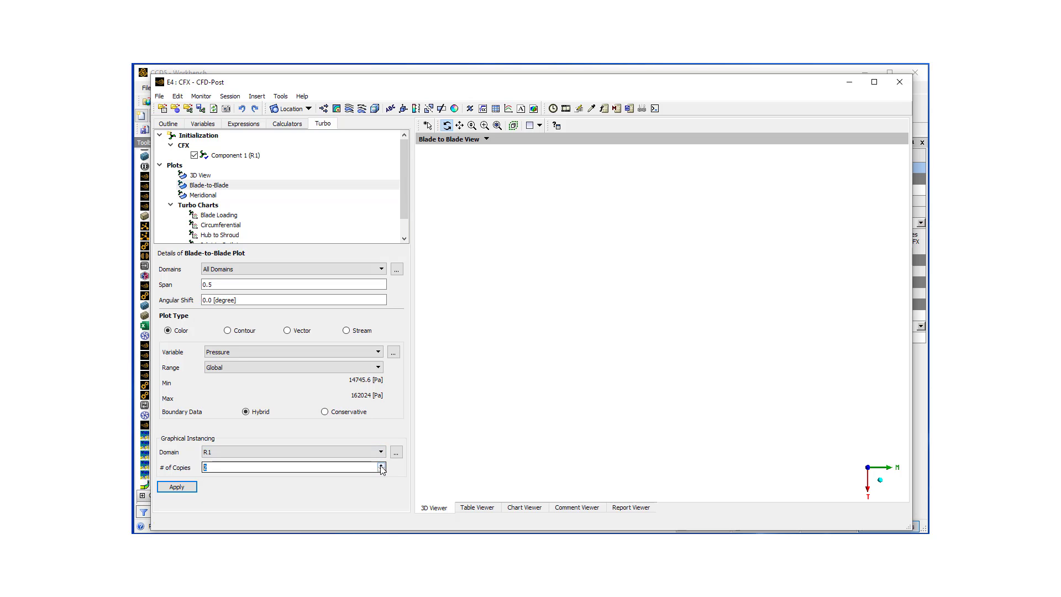
{"action": "left_click", "coordinate": [177, 489]}
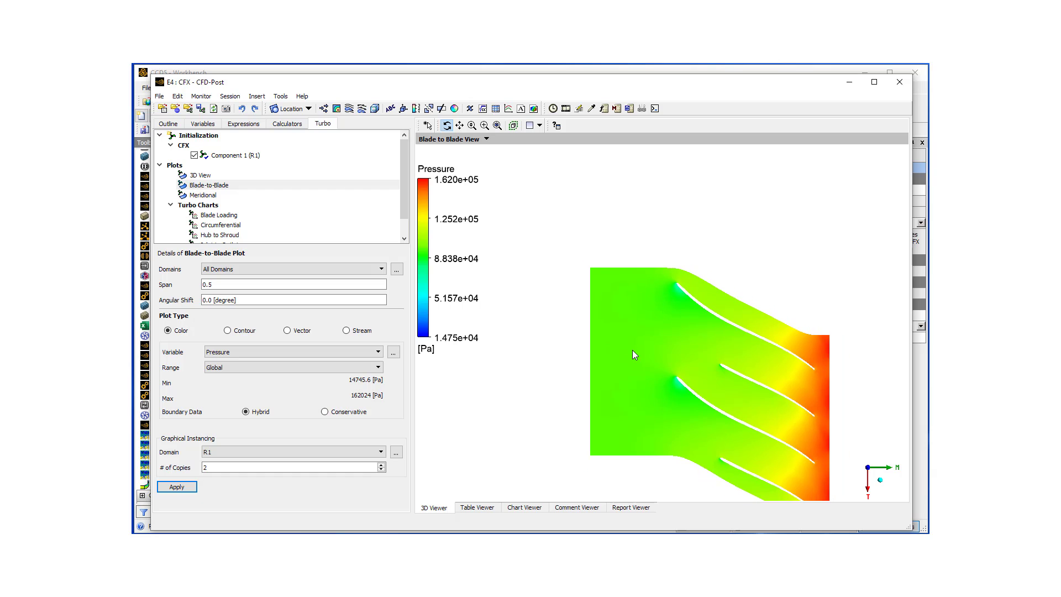
Rotate the blade-to-blade plot in 3D, then reset it to the default flat view
{"action": "left_click_drag", "start_coordinate": [633, 351], "coordinate": [669, 345]}
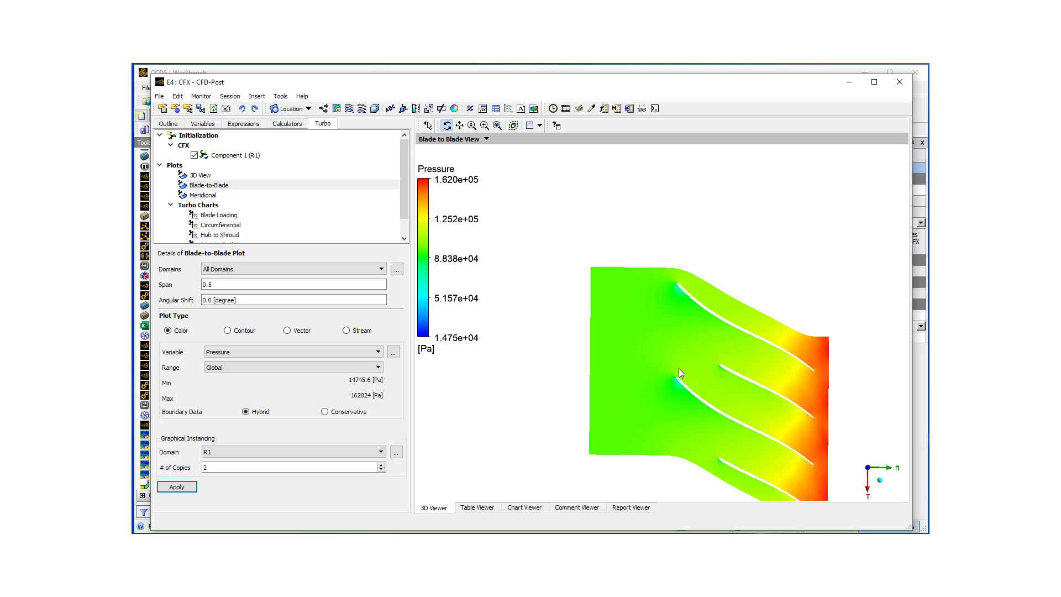
{"action": "left_click", "coordinate": [459, 126]}
{"action": "middle_click_drag", "start_coordinate": [672, 339], "coordinate": [784, 288]}
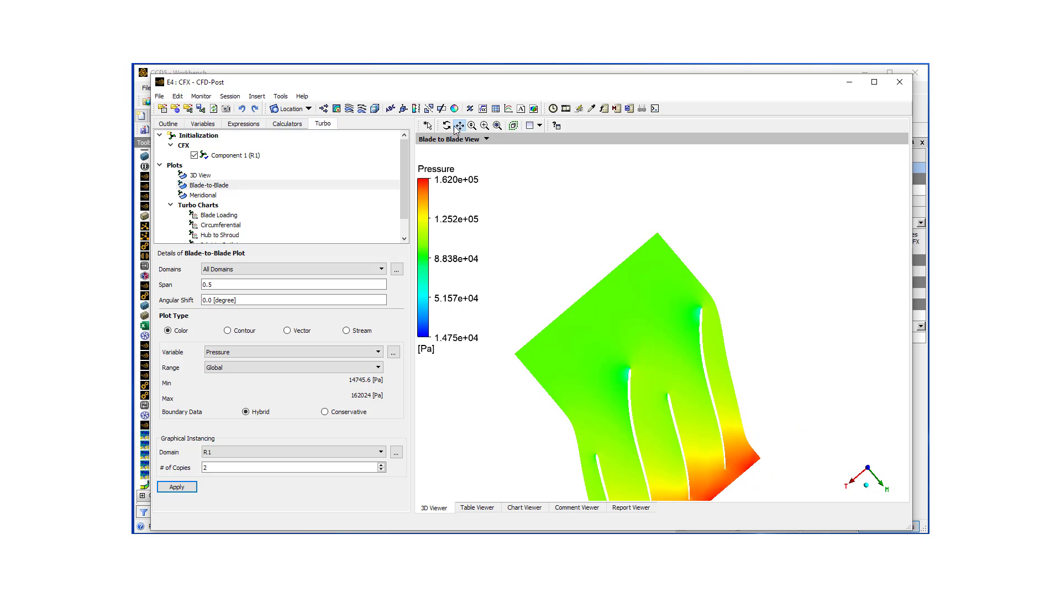
{"action": "middle_click_drag", "start_coordinate": [504, 192], "coordinate": [848, 142]}
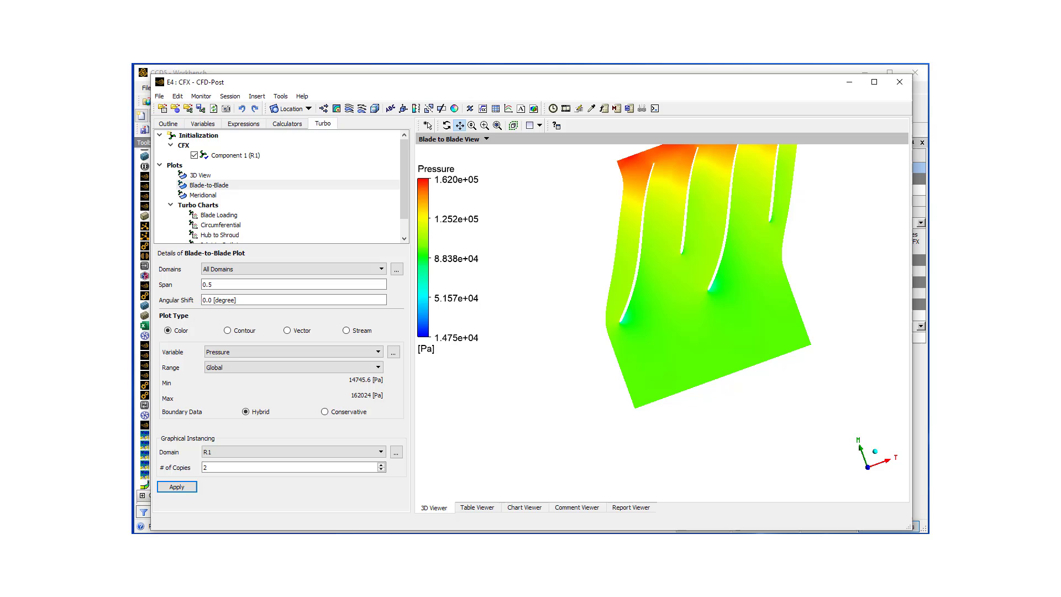
{"action": "key", "text": "r"}
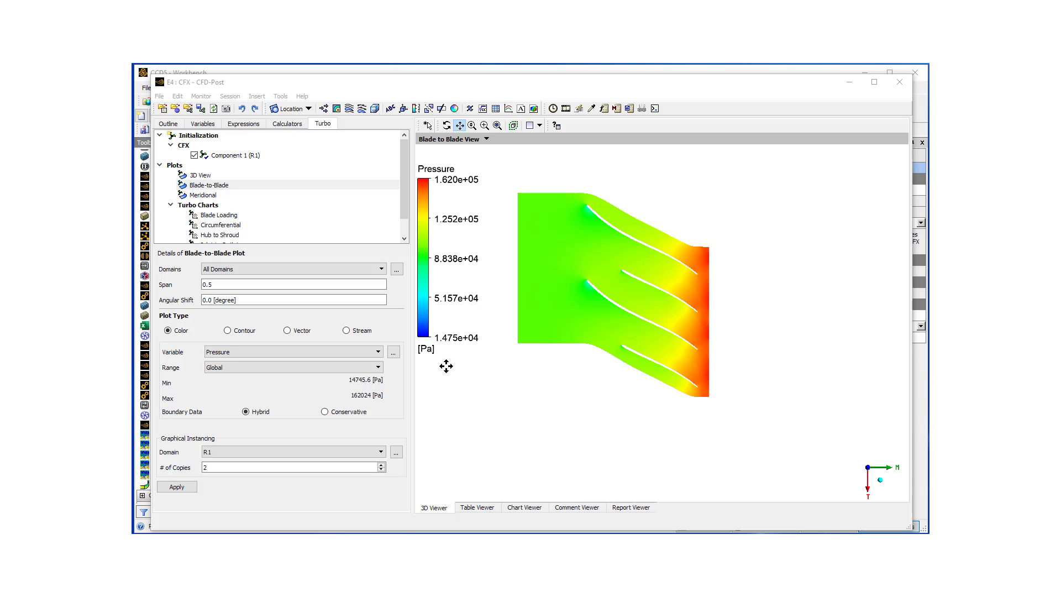
Colour the Blade-to-Blade plot by Velocity with a Local range of 0 to 333 m/s
{"action": "left_click", "coordinate": [377, 353]}
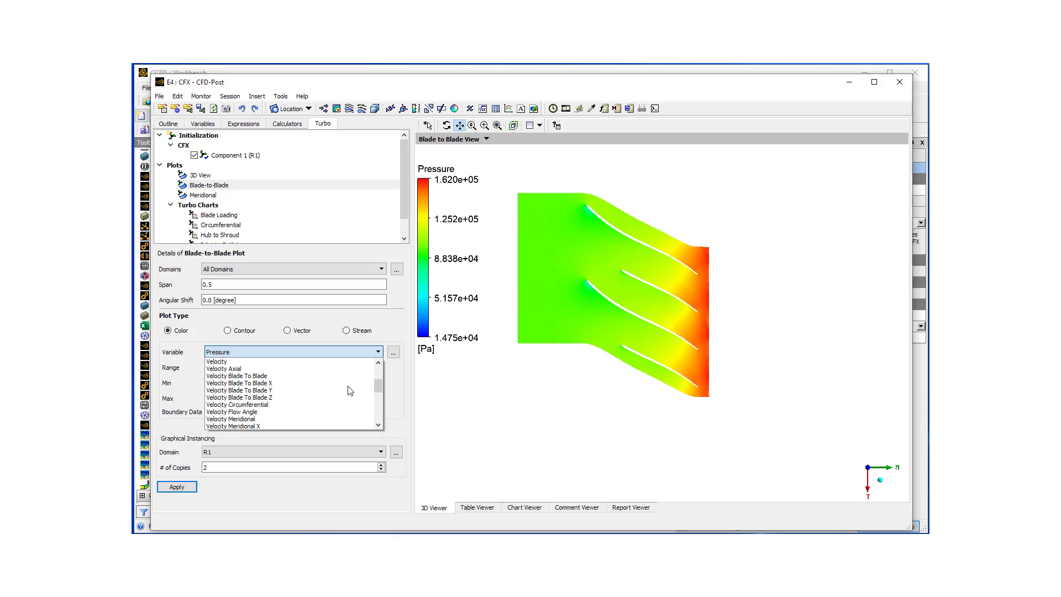
{"action": "left_click", "coordinate": [328, 362]}
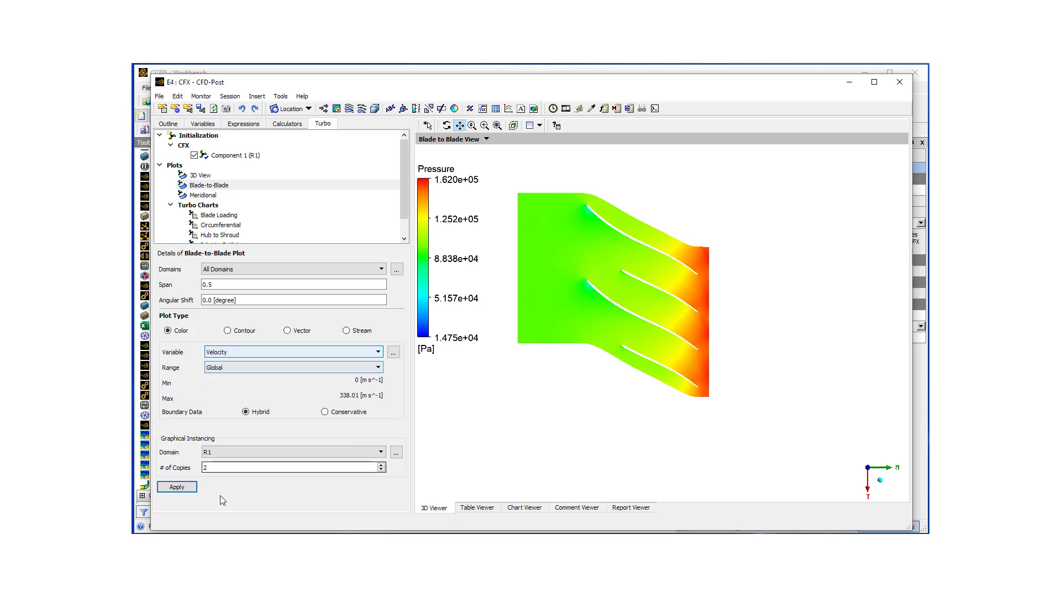
{"action": "left_click", "coordinate": [183, 488]}
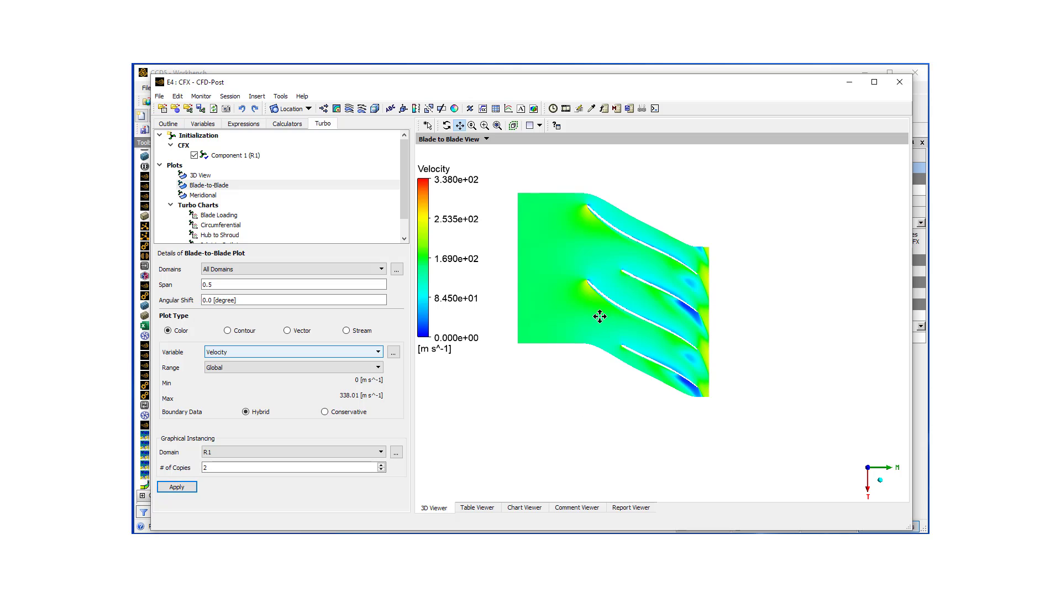
{"action": "left_click", "coordinate": [379, 368]}
{"action": "left_click", "coordinate": [214, 382]}
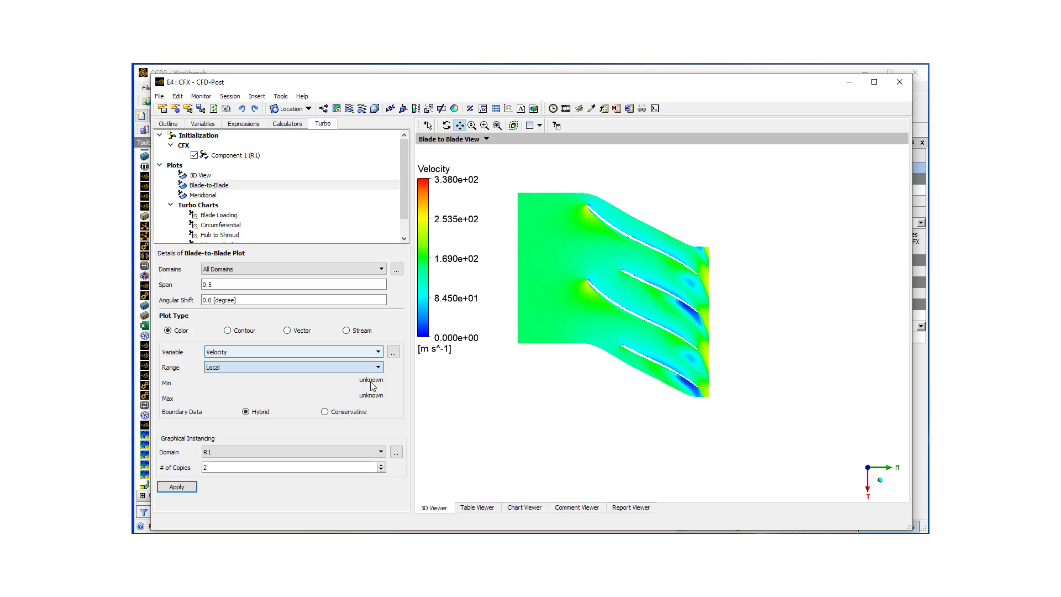
{"action": "left_click", "coordinate": [177, 488]}
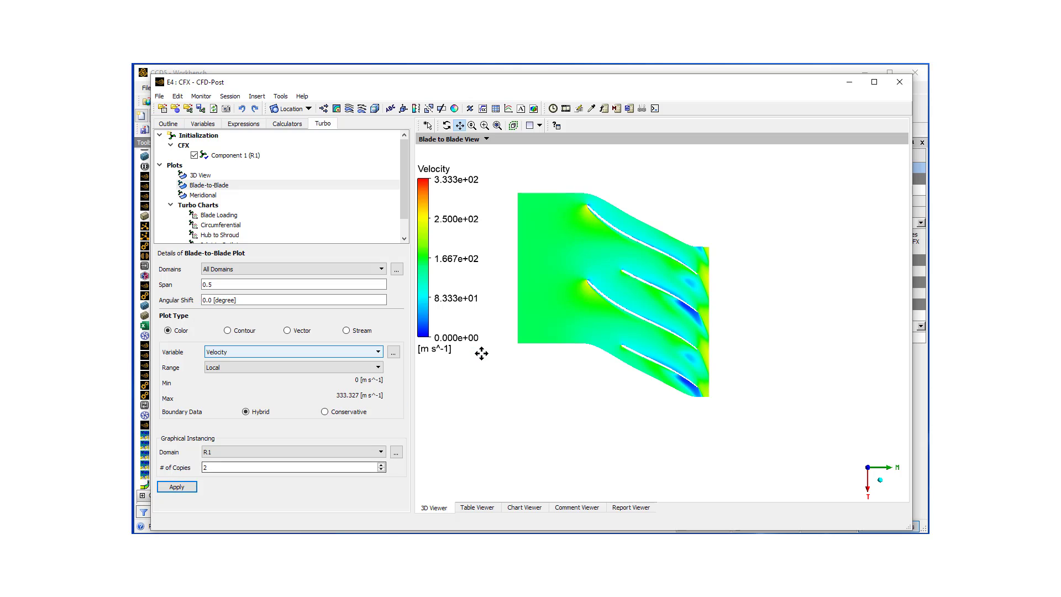
{"action": "left_click", "coordinate": [177, 487]}
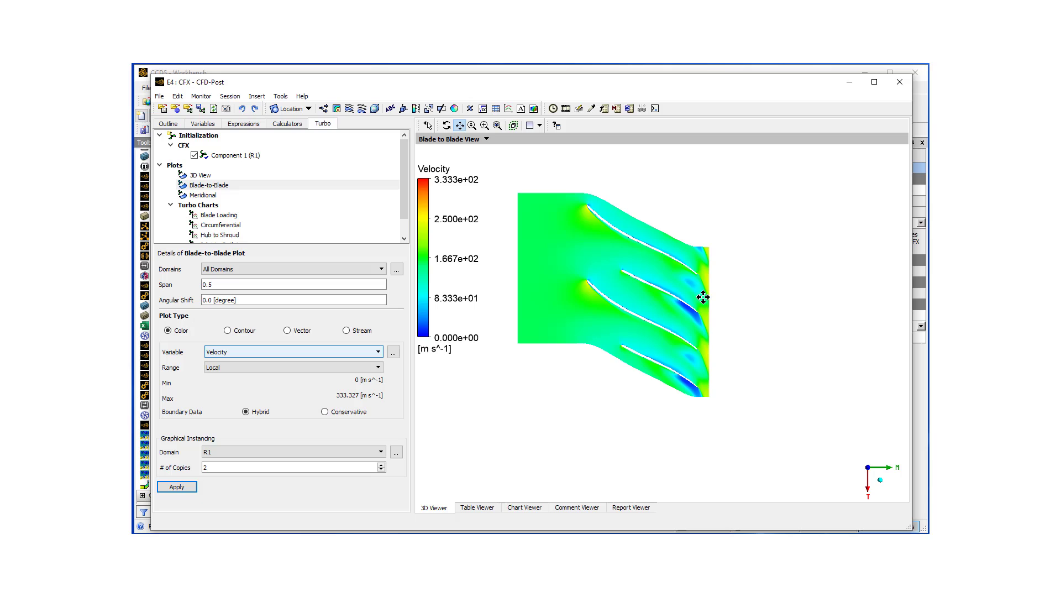
{"action": "left_click", "coordinate": [287, 330]}
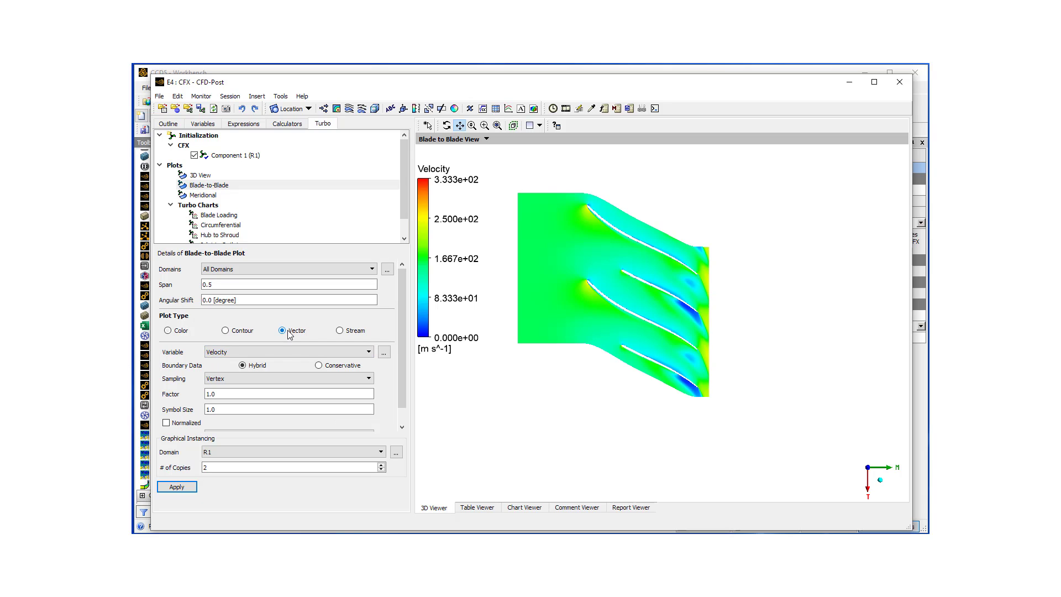
{"action": "left_click", "coordinate": [177, 487]}
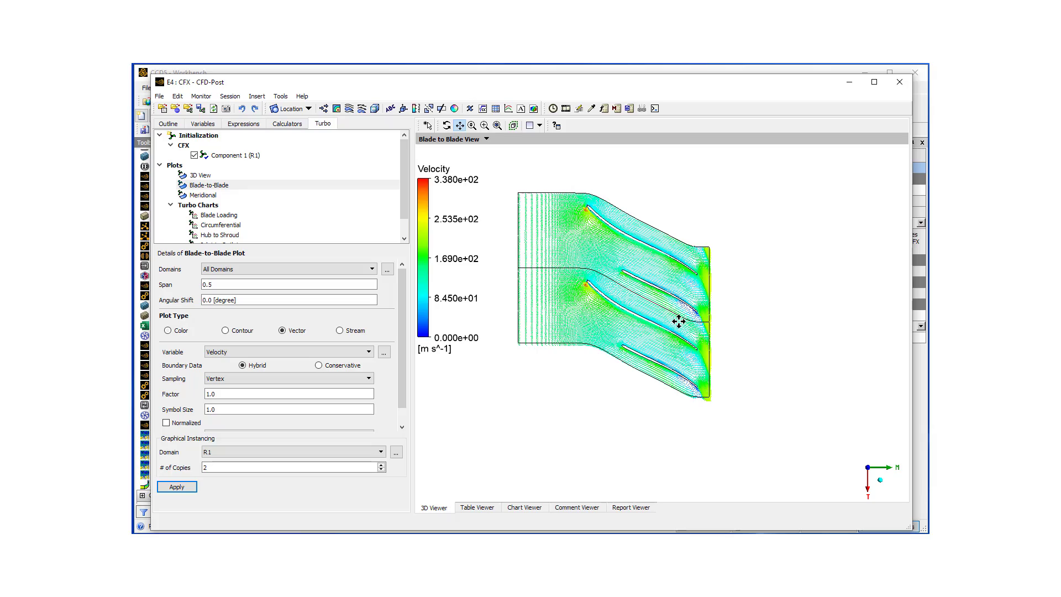
{"action": "scroll", "coordinate": [677, 317], "scroll_direction": "up", "scroll_amount": 3}
{"action": "scroll", "coordinate": [729, 341], "scroll_direction": "up", "scroll_amount": 5}
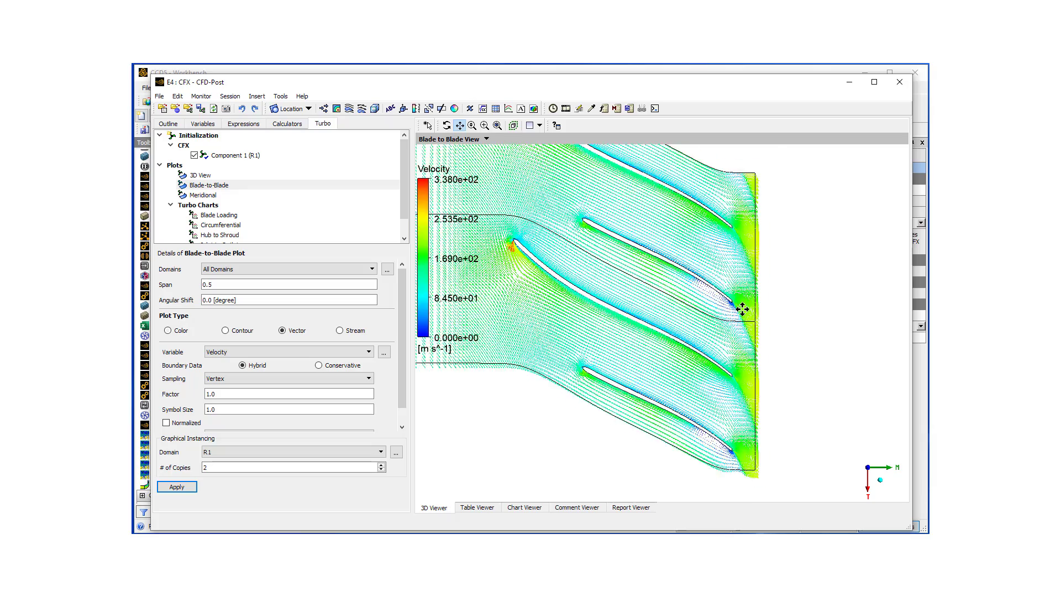
{"action": "scroll", "coordinate": [762, 297], "scroll_direction": "up", "scroll_amount": 4}
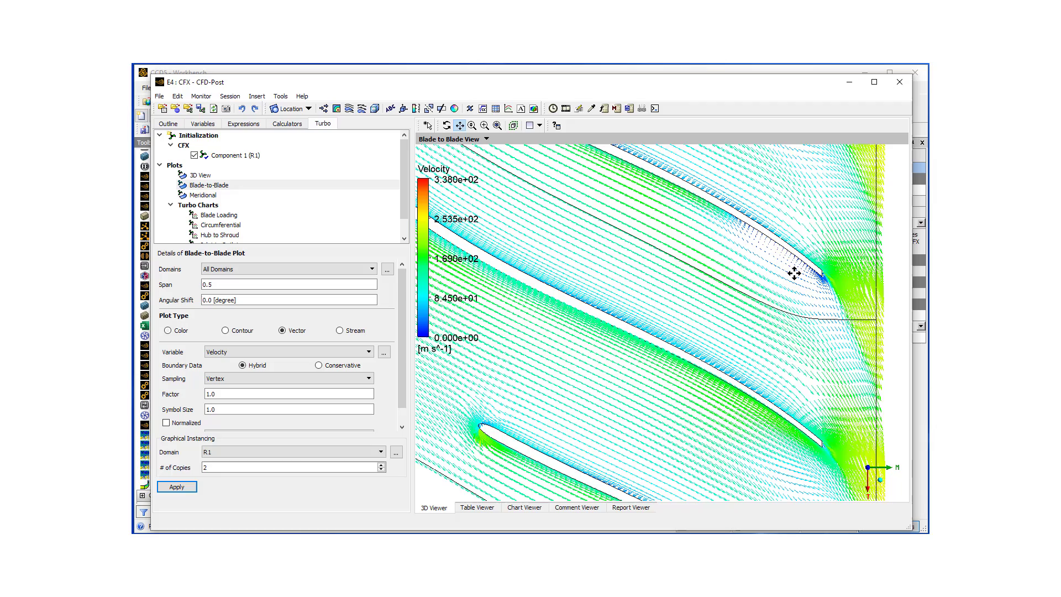
{"action": "scroll", "coordinate": [822, 260], "scroll_direction": "up", "scroll_amount": 2}
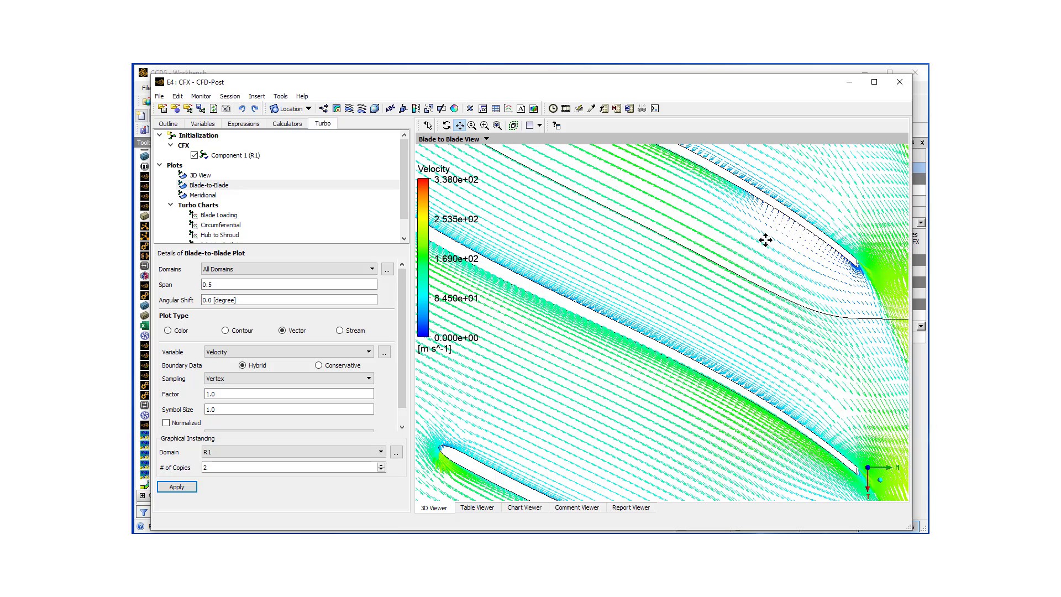
{"action": "scroll", "coordinate": [773, 230], "scroll_direction": "up", "scroll_amount": 1}
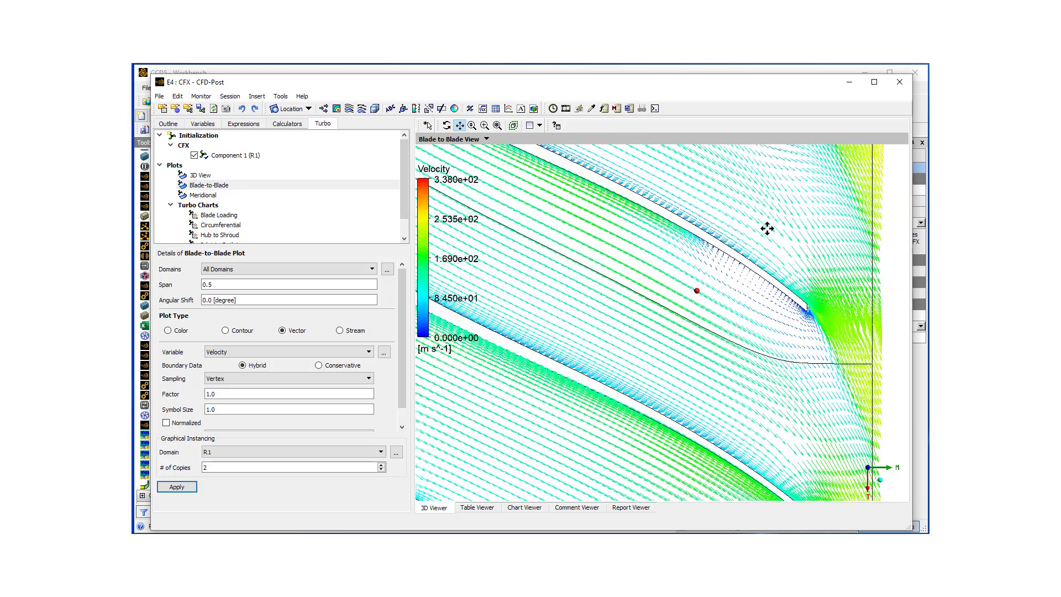
{"action": "scroll", "coordinate": [766, 230], "scroll_direction": "up", "scroll_amount": 2}
{"action": "scroll", "coordinate": [723, 310], "scroll_direction": "up", "scroll_amount": 3}
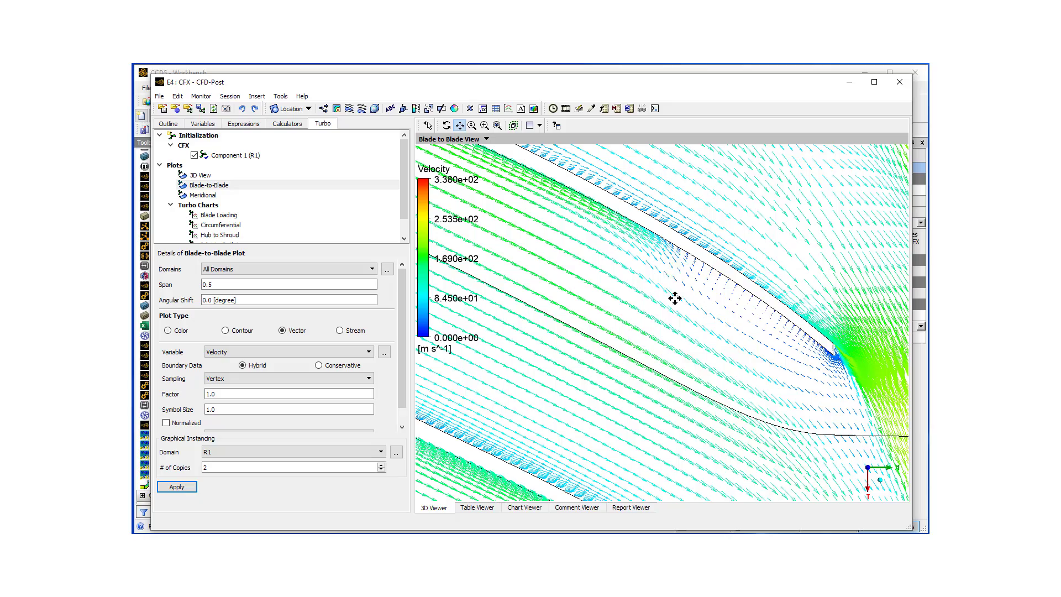
{"action": "scroll", "coordinate": [724, 329], "scroll_direction": "down", "scroll_amount": 4}
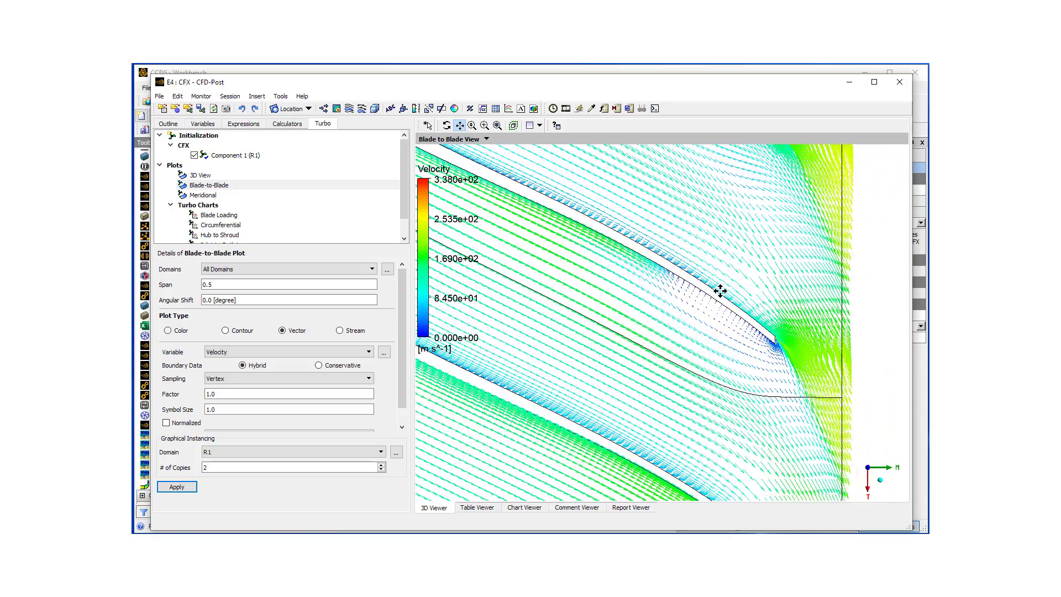
{"action": "scroll", "coordinate": [704, 295], "scroll_direction": "down", "scroll_amount": 5}
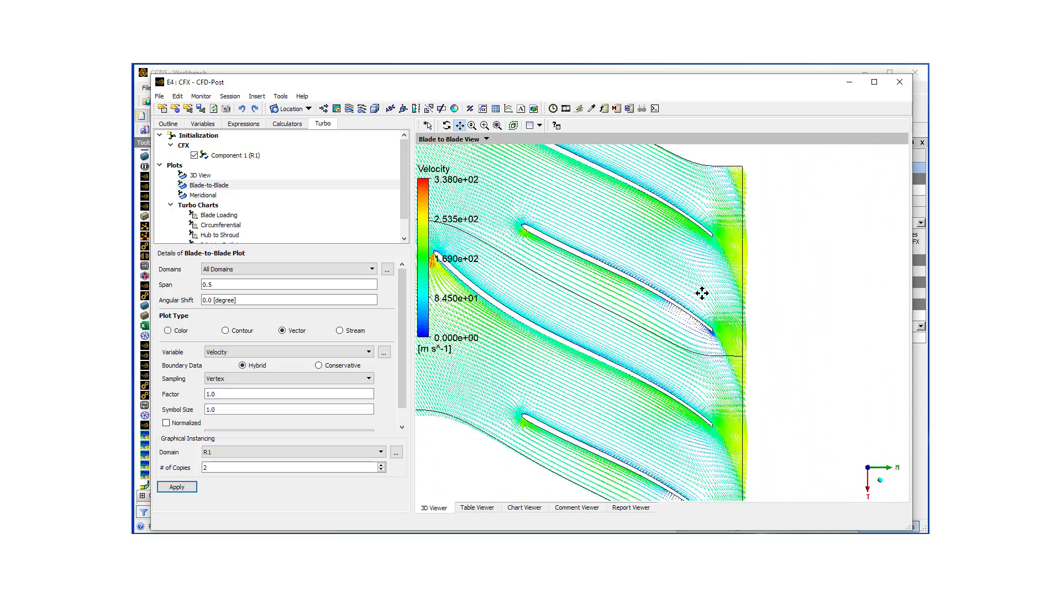
{"action": "scroll", "coordinate": [701, 286], "scroll_direction": "down", "scroll_amount": 5}
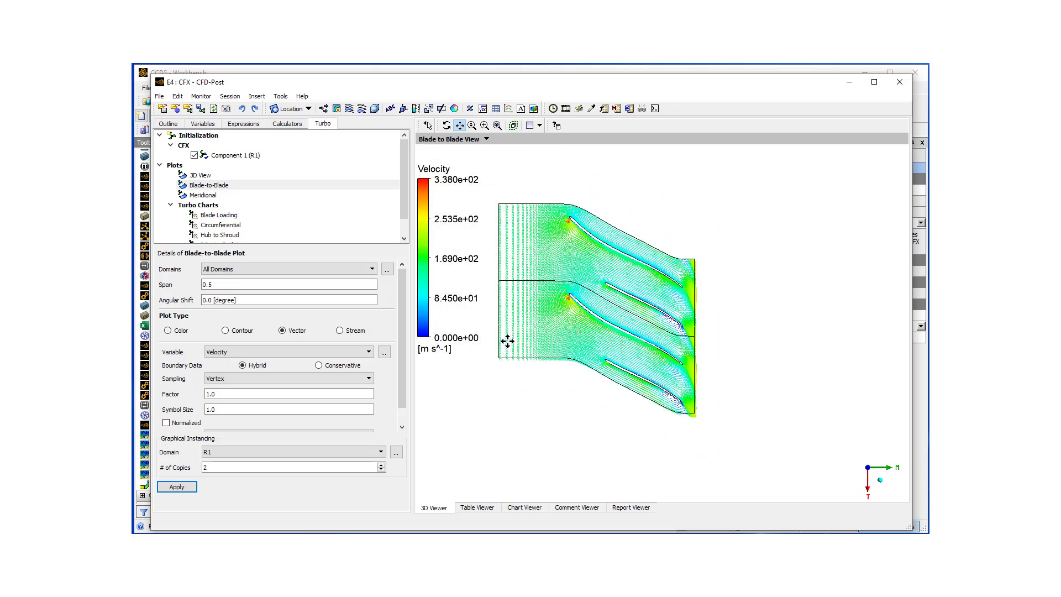
{"action": "scroll", "coordinate": [542, 314], "scroll_direction": "up", "scroll_amount": 1}
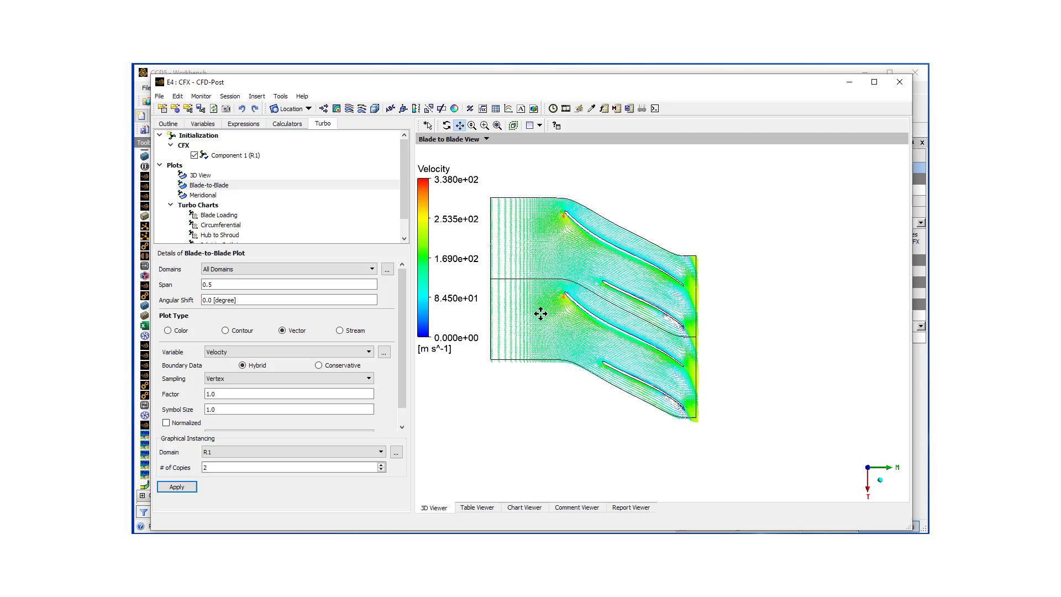
{"action": "scroll", "coordinate": [542, 314], "scroll_direction": "down", "scroll_amount": 1}
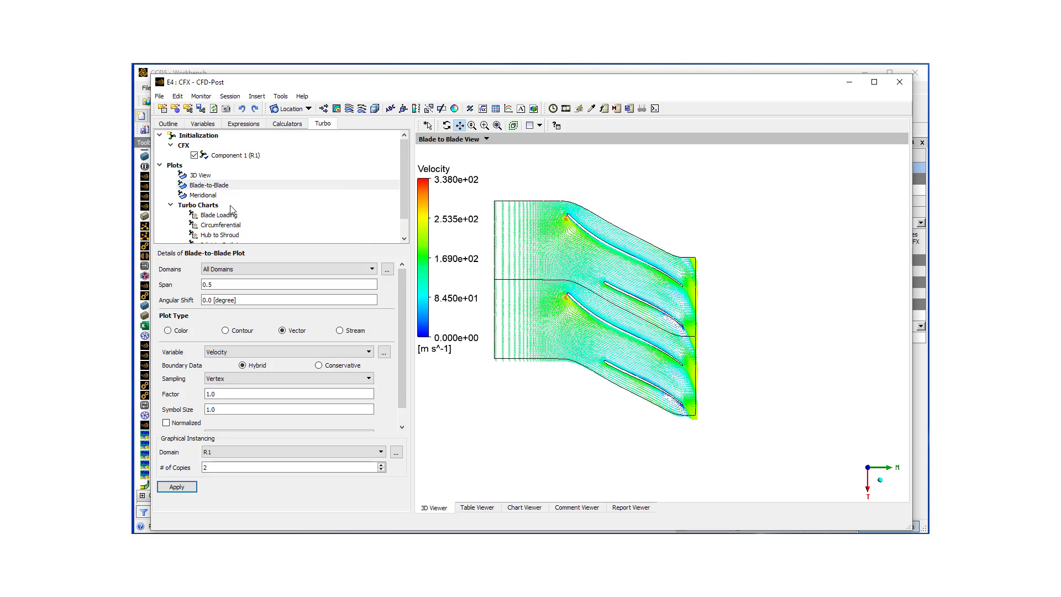
Open the Meridional plot coloured by Velocity Meridional, spanning 0 to 203 m/s
{"action": "double_click", "coordinate": [203, 196]}
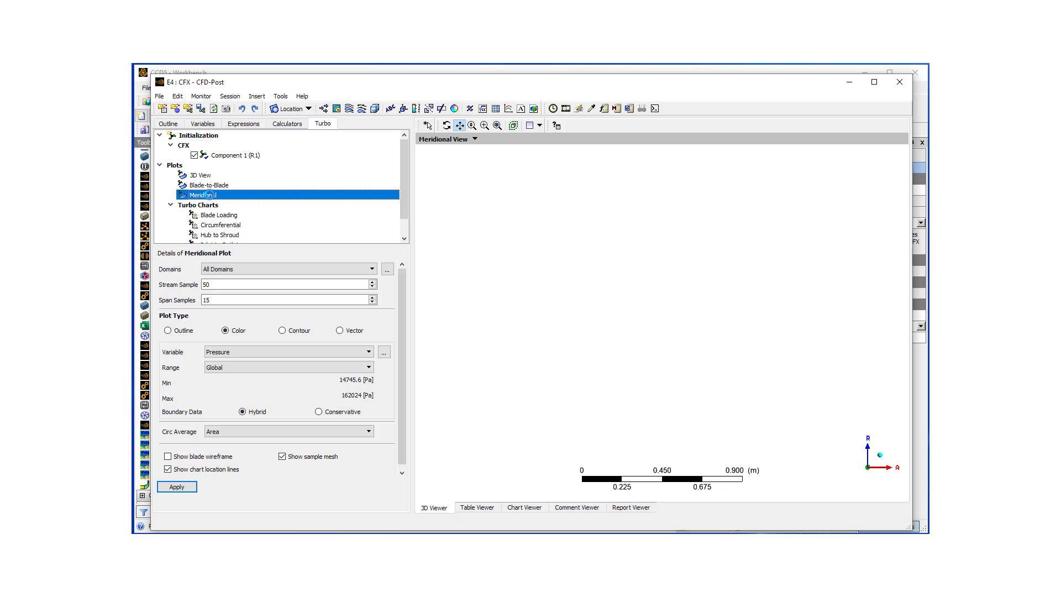
{"action": "left_click", "coordinate": [370, 352]}
{"action": "scroll", "coordinate": [288, 399], "scroll_direction": "down", "scroll_amount": 5}
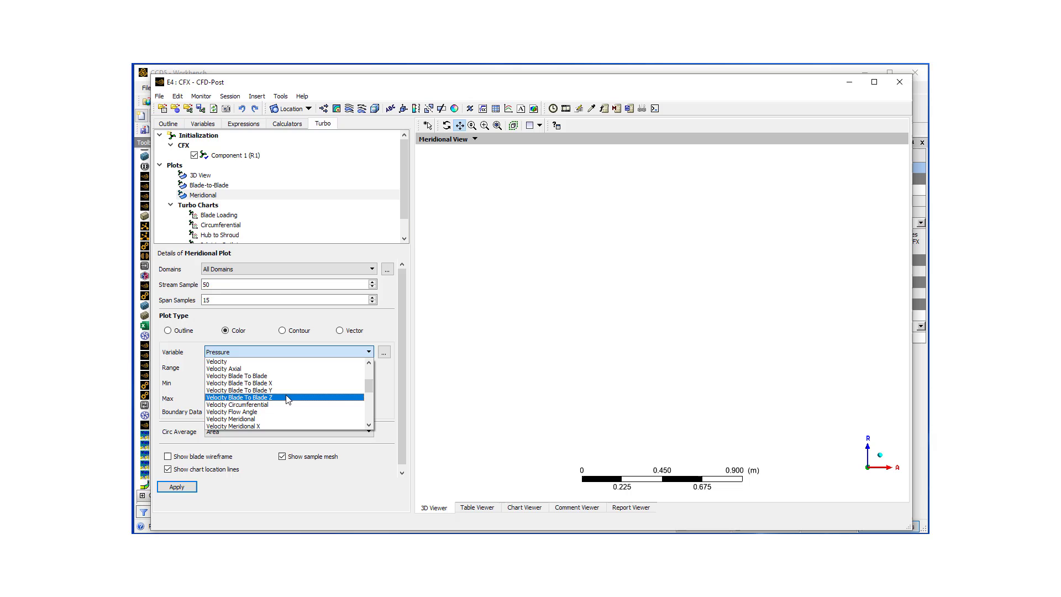
{"action": "scroll", "coordinate": [285, 398], "scroll_direction": "down", "scroll_amount": 1}
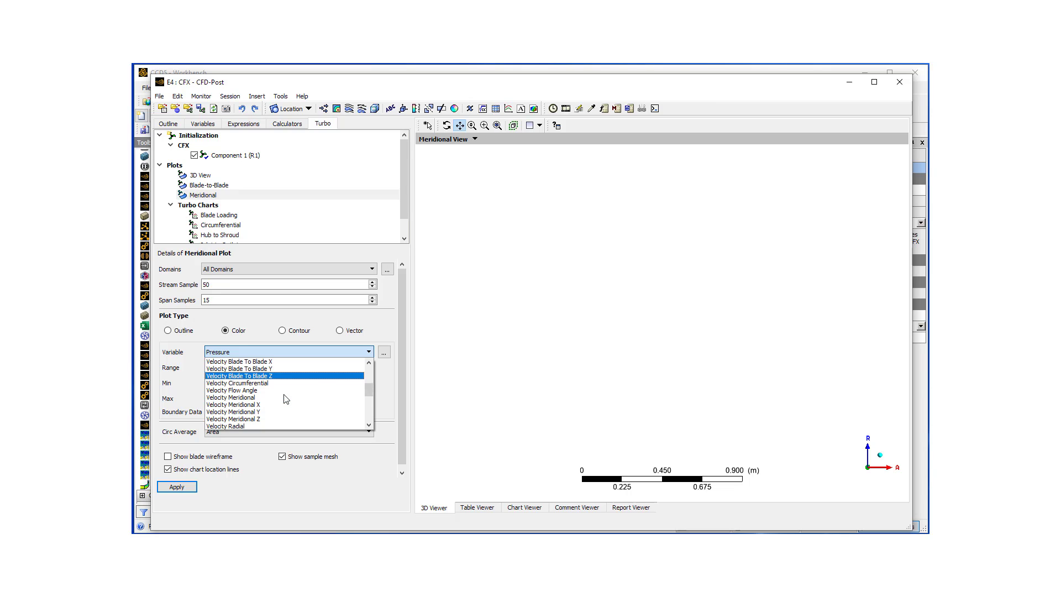
{"action": "left_click", "coordinate": [265, 398]}
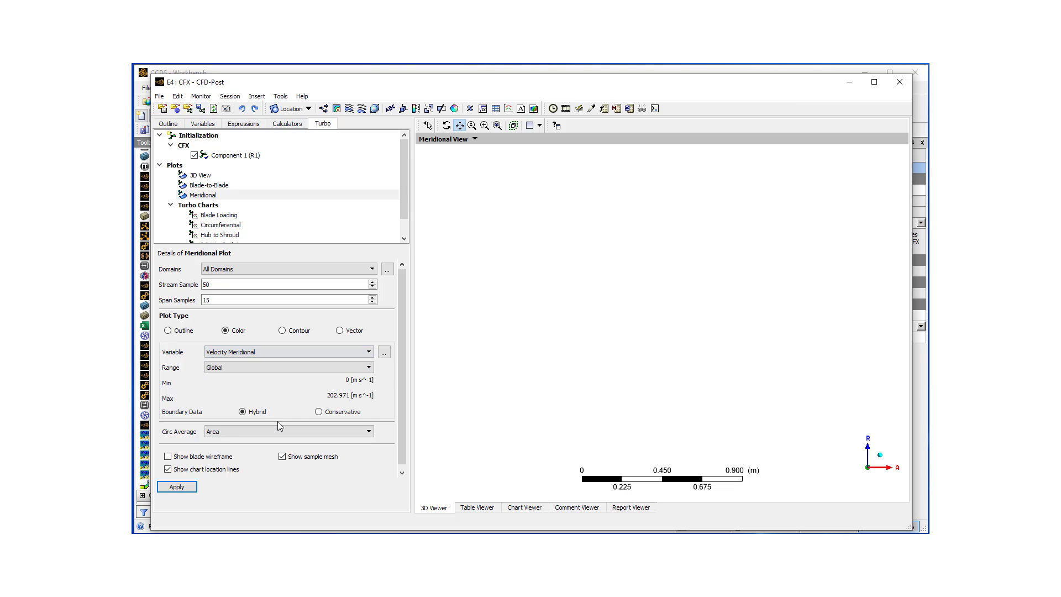
{"action": "left_click", "coordinate": [177, 484]}
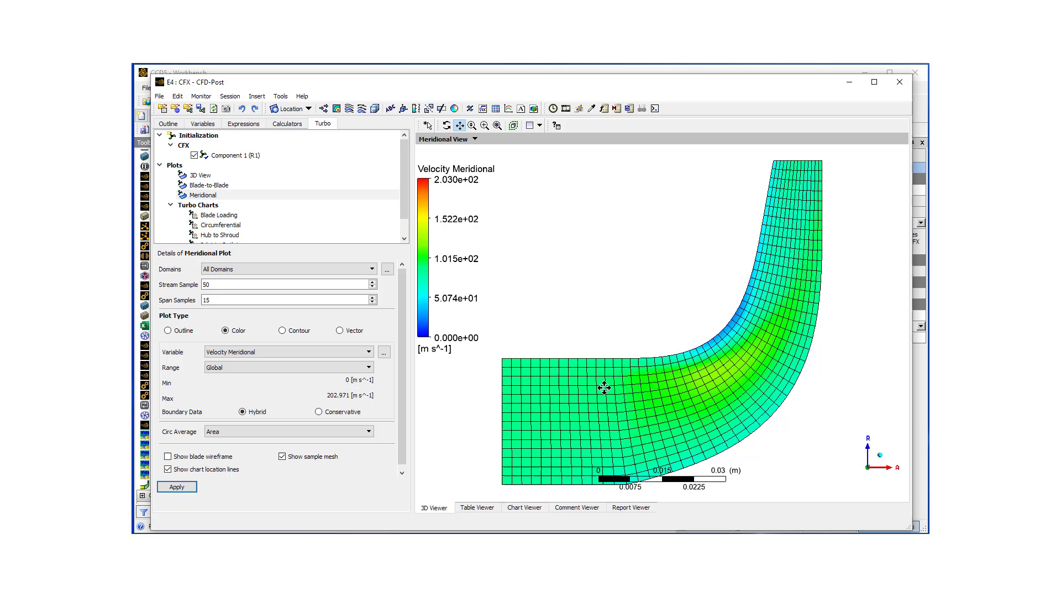
Switch the Meridional plot variable from Velocity Meridional to Pressure
{"action": "left_click", "coordinate": [369, 352]}
{"action": "scroll", "coordinate": [330, 383], "scroll_direction": "up", "scroll_amount": 5}
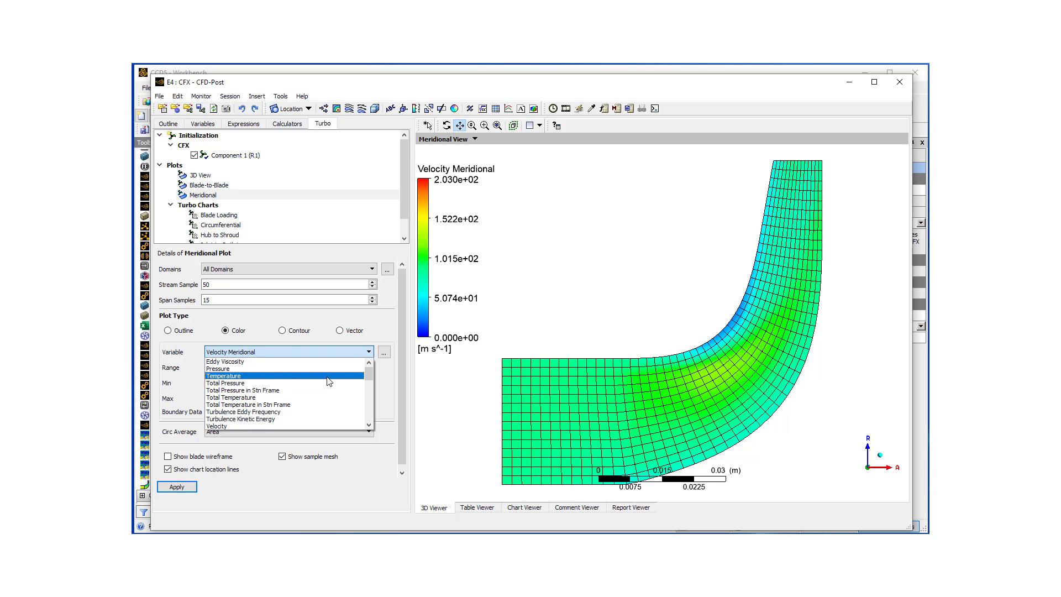
{"action": "left_click", "coordinate": [325, 369]}
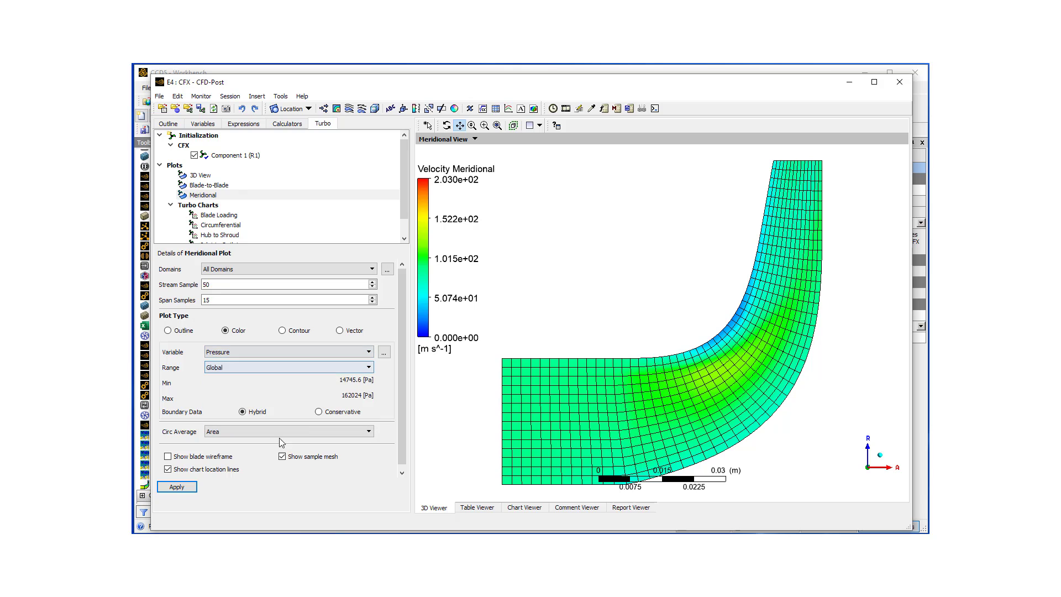
{"action": "left_click", "coordinate": [175, 487]}
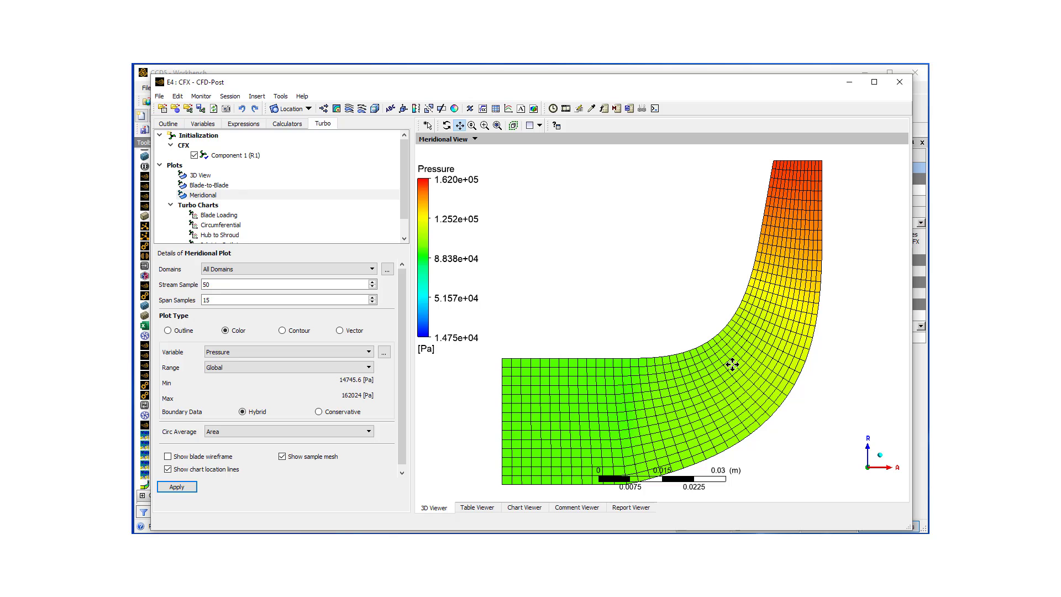
{"action": "scroll", "coordinate": [302, 210], "scroll_direction": "down", "scroll_amount": 1}
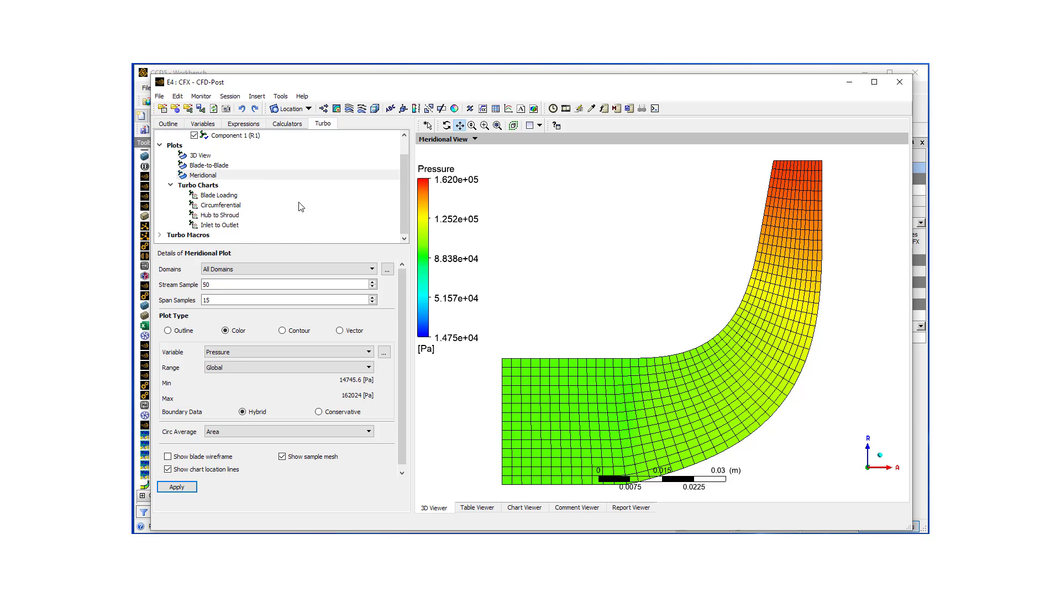
Generate the R1 Blade Loading chart of Pressure against Streamwise (0-1)
{"action": "left_click", "coordinate": [232, 195]}
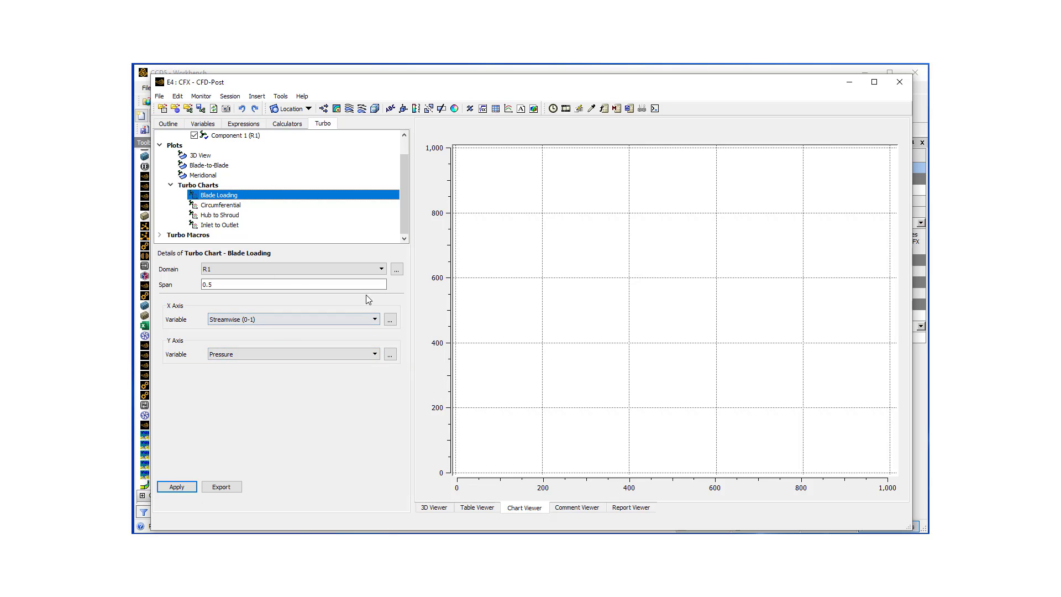
{"action": "left_click", "coordinate": [373, 320]}
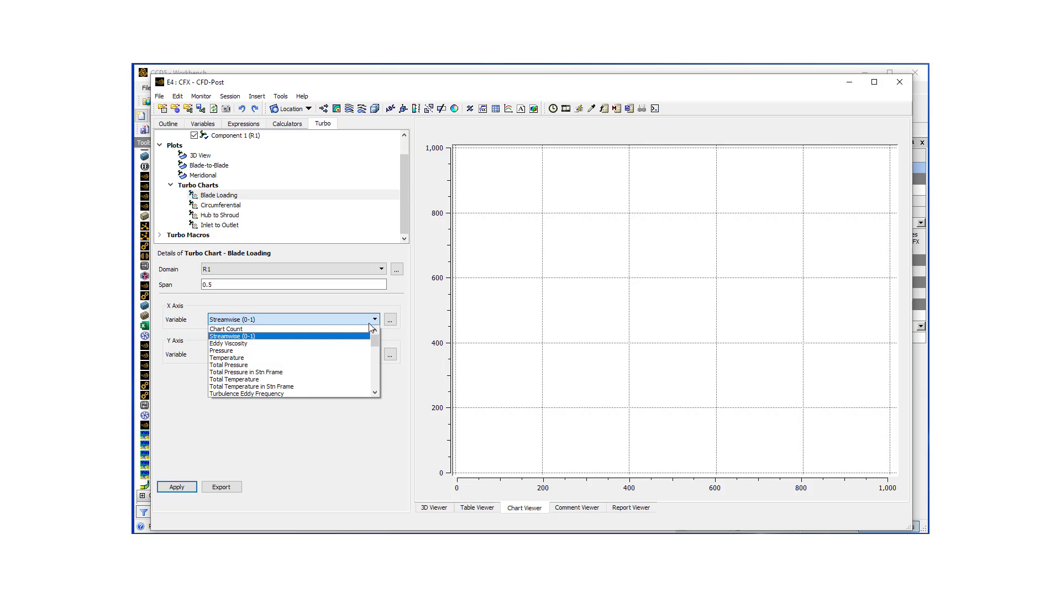
{"action": "left_click", "coordinate": [366, 336]}
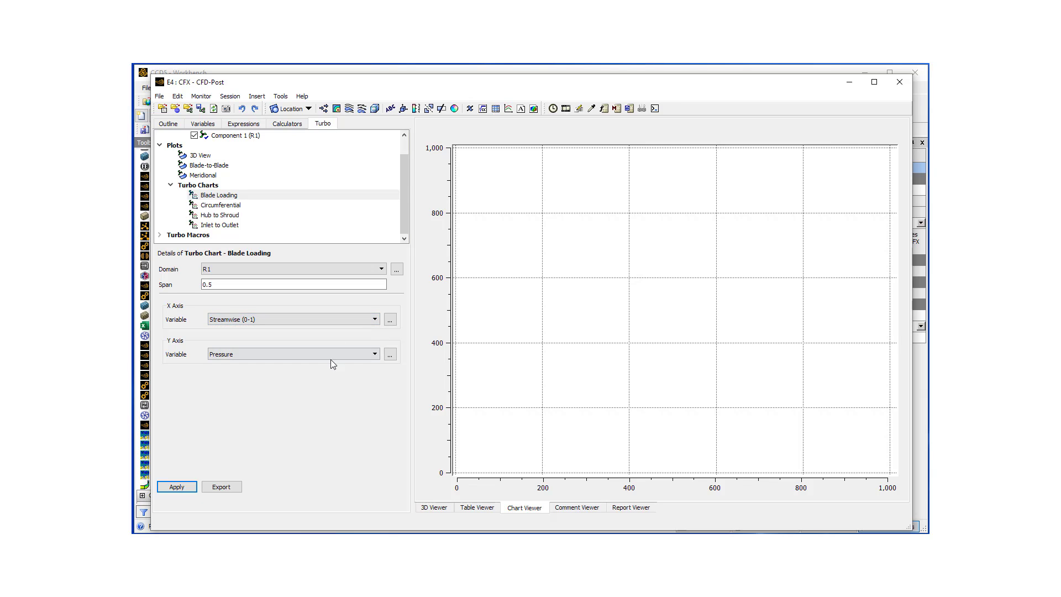
{"action": "left_click", "coordinate": [178, 487]}
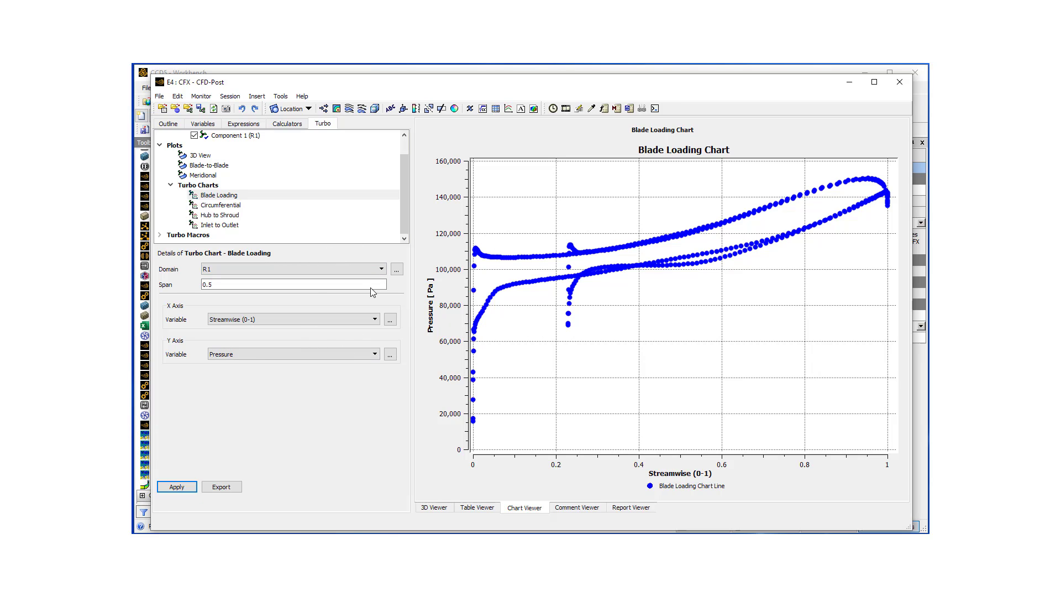
Lower the Blade Loading chart span from 0.5 to 0.243 and redraw it
{"action": "left_click_drag", "start_coordinate": [293, 290], "coordinate": [247, 291]}
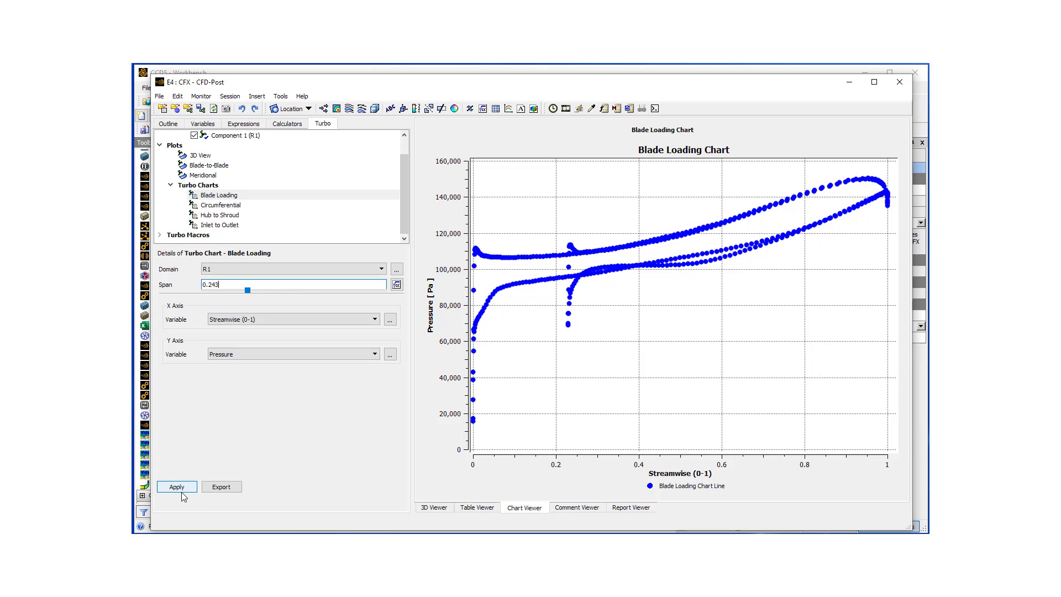
{"action": "left_click", "coordinate": [178, 487]}
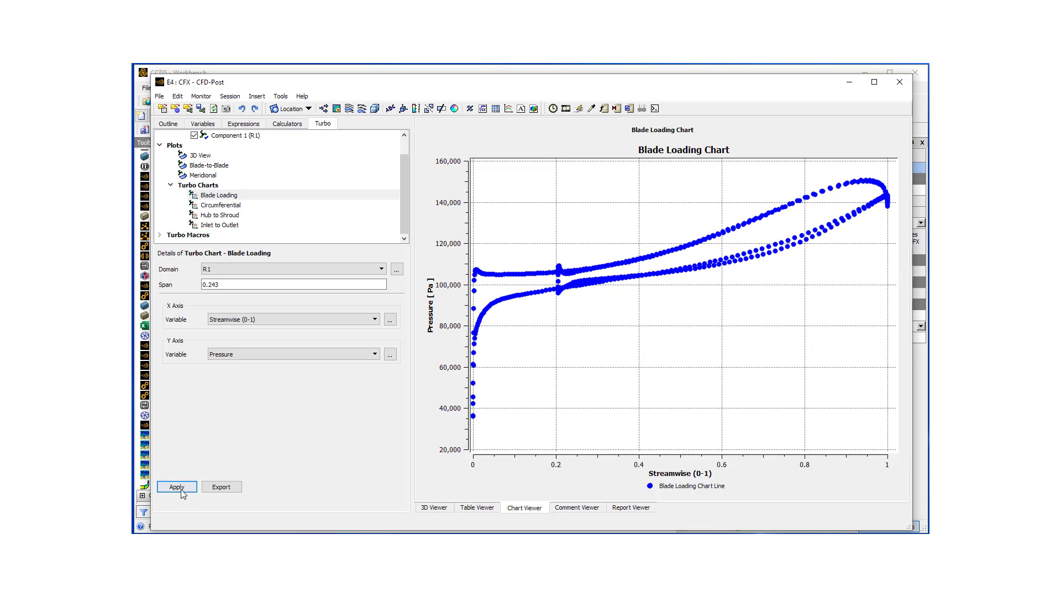
{"action": "left_click", "coordinate": [180, 487]}
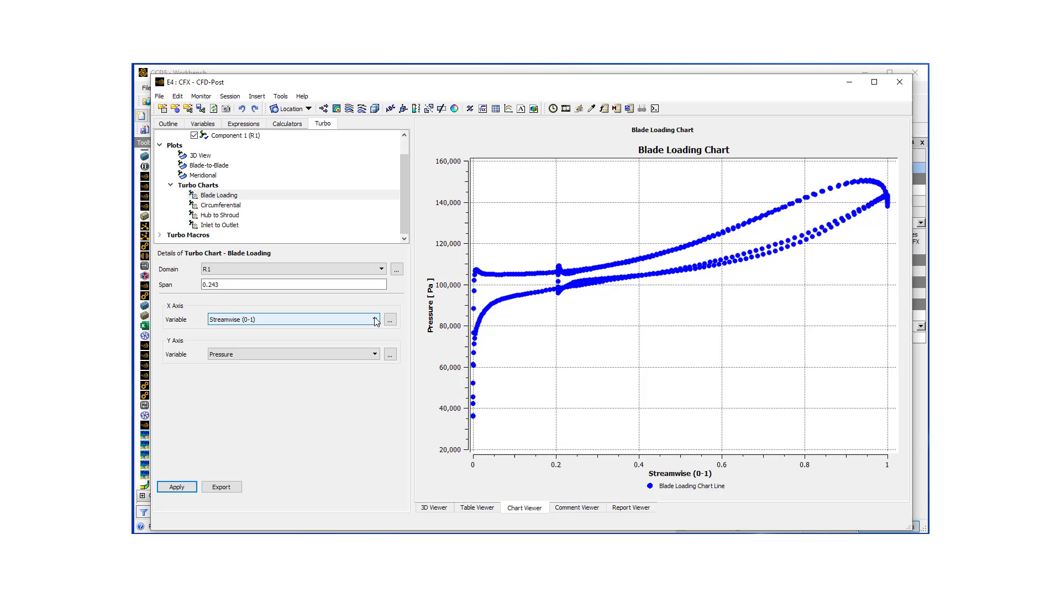
Set the Blade Loading Y axis to Velocity against Streamwise (0-1) at span 0.243
{"action": "left_click", "coordinate": [376, 358]}
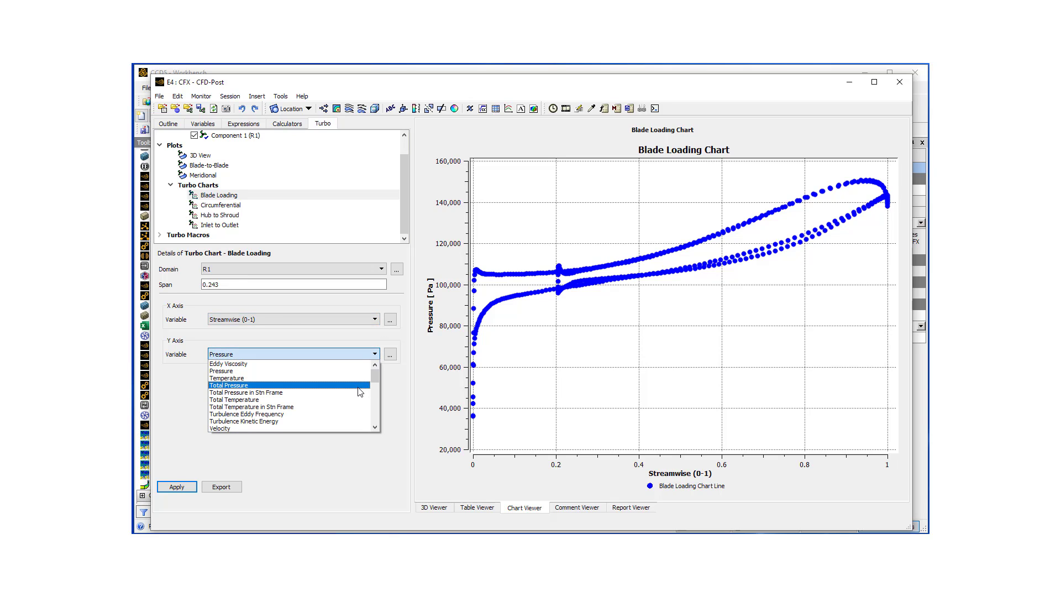
{"action": "scroll", "coordinate": [356, 395], "scroll_direction": "down", "scroll_amount": 1}
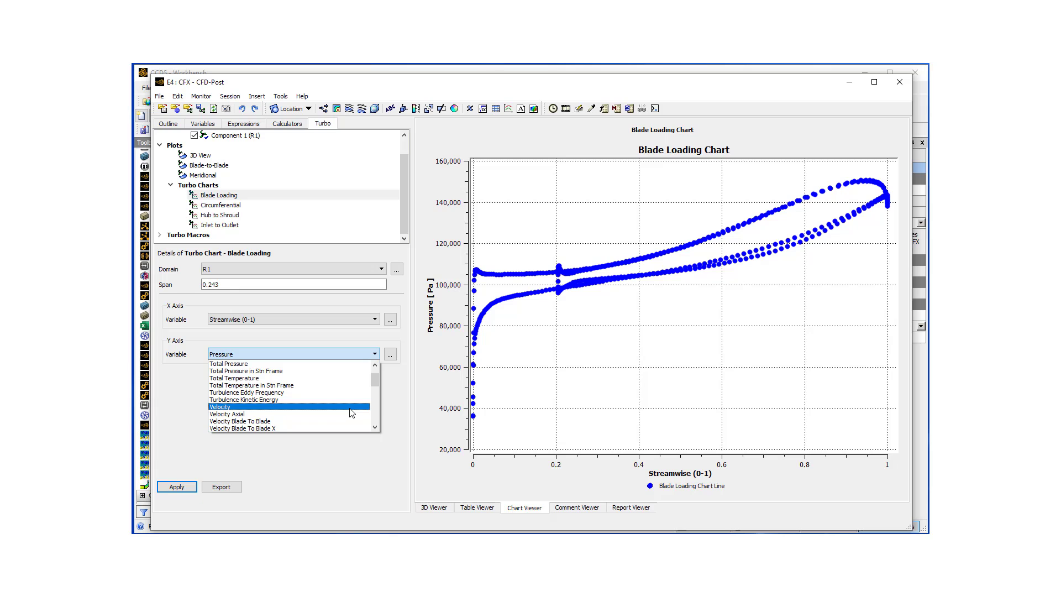
{"action": "left_click", "coordinate": [351, 407]}
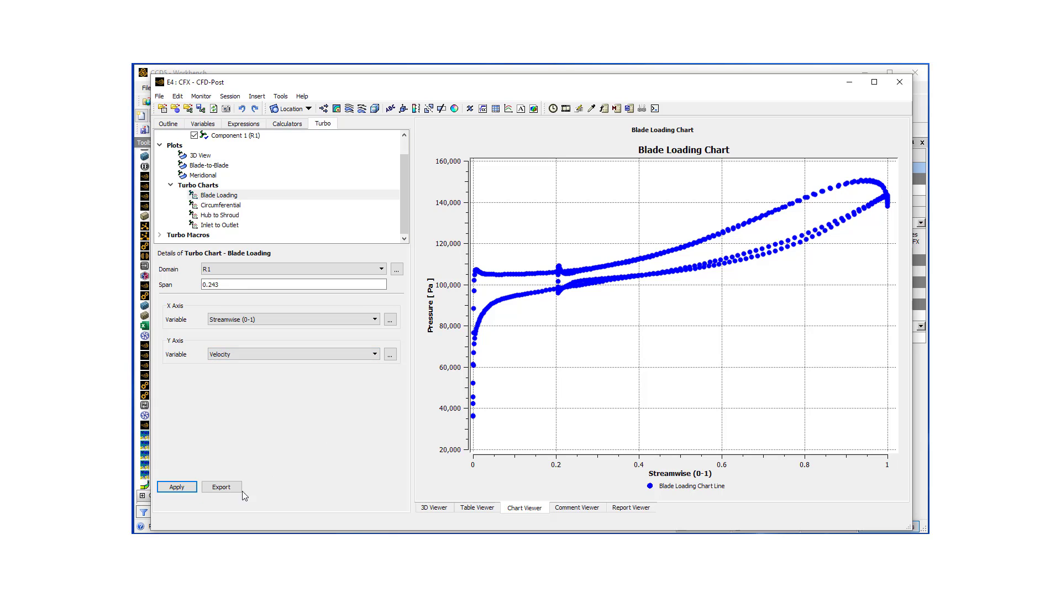
{"action": "left_click", "coordinate": [177, 486]}
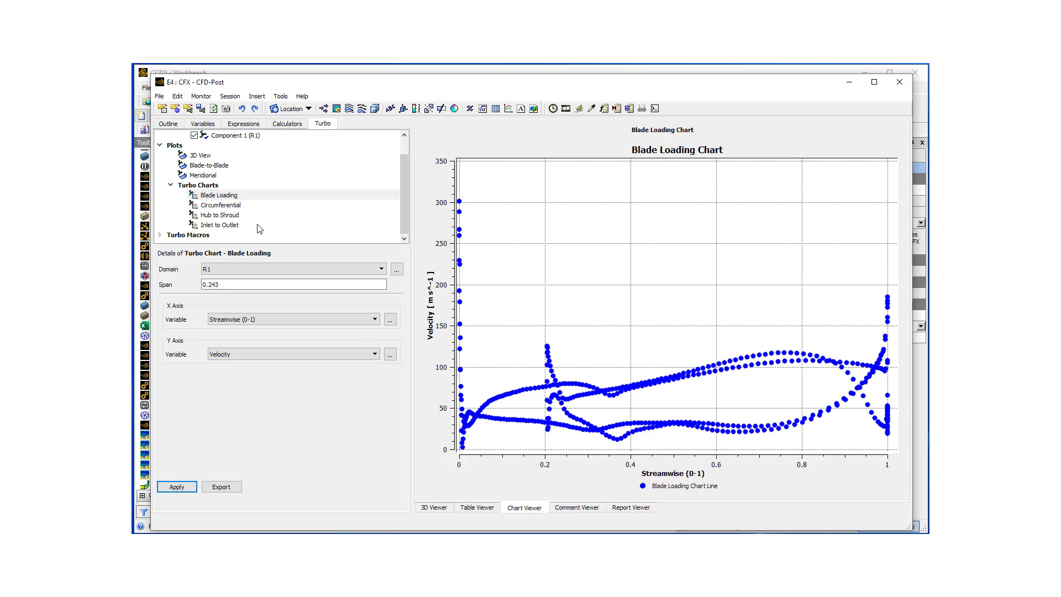
Create the Hub to Shroud chart of Pressure versus Span Normalized at streamwise 0.5 with default settings
{"action": "left_click", "coordinate": [227, 216]}
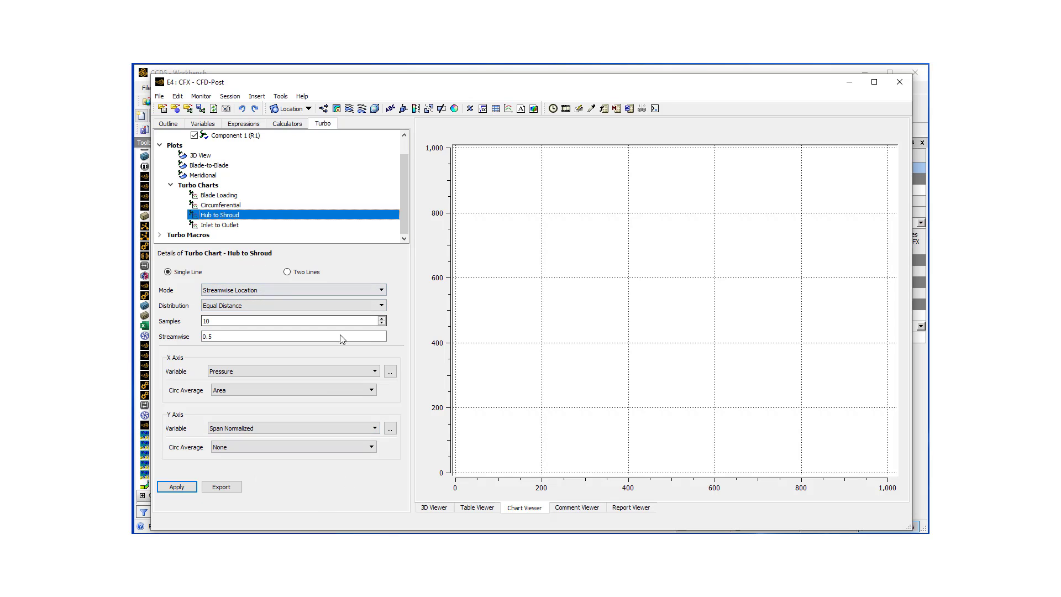
{"action": "left_click", "coordinate": [182, 485]}
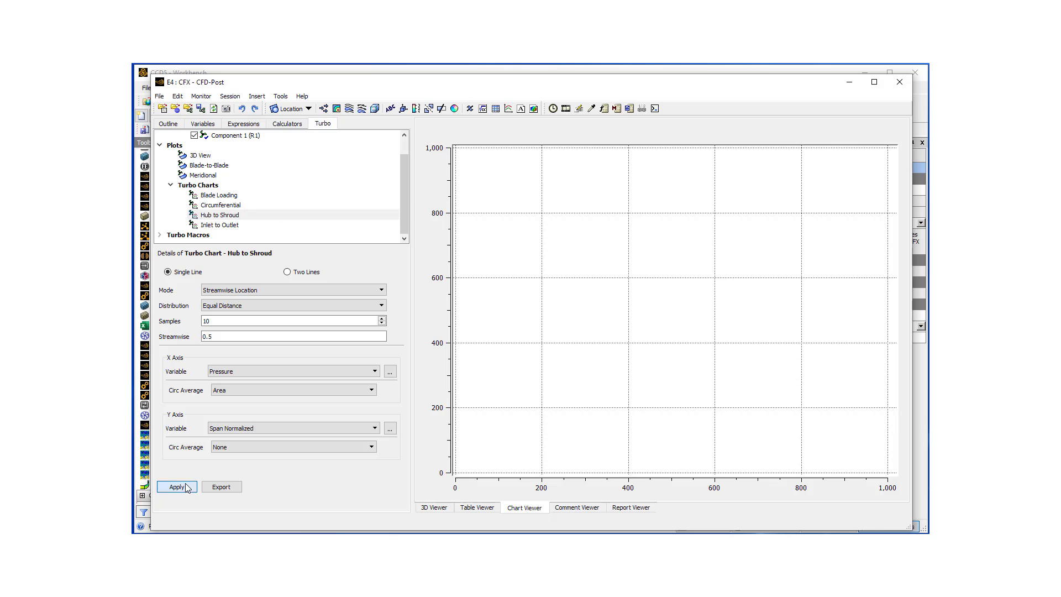